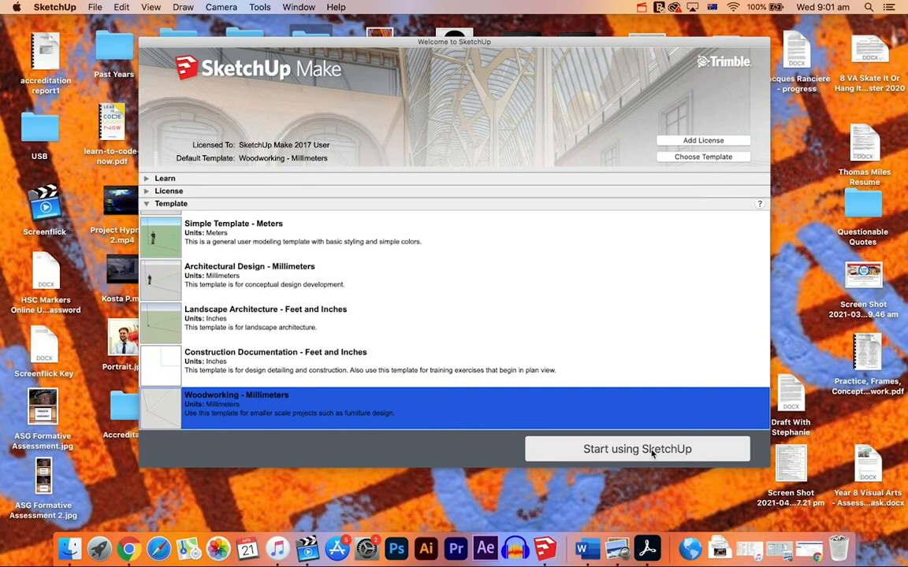
Start a new model from the Woodworking - Millimeters template and show it in top view with space for drawing
click(652, 454)
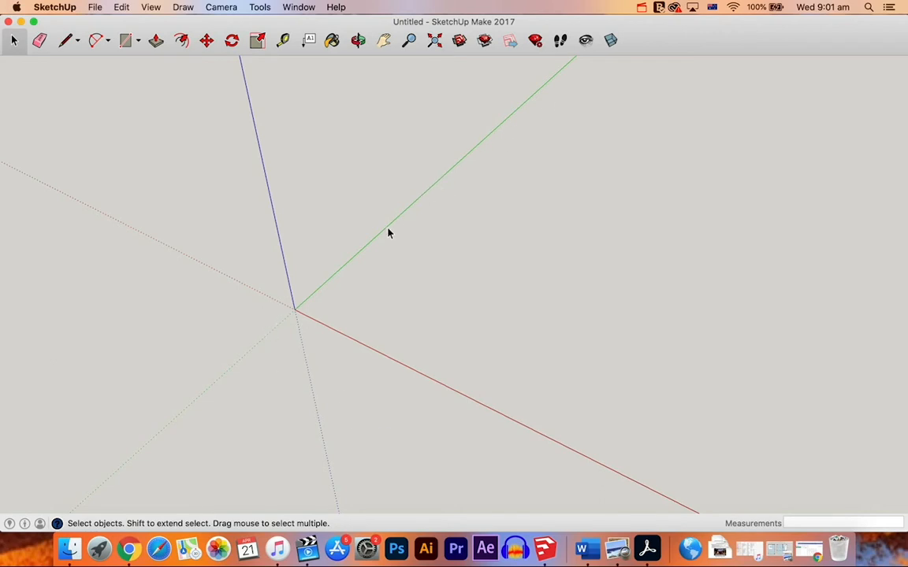
key(super+2)
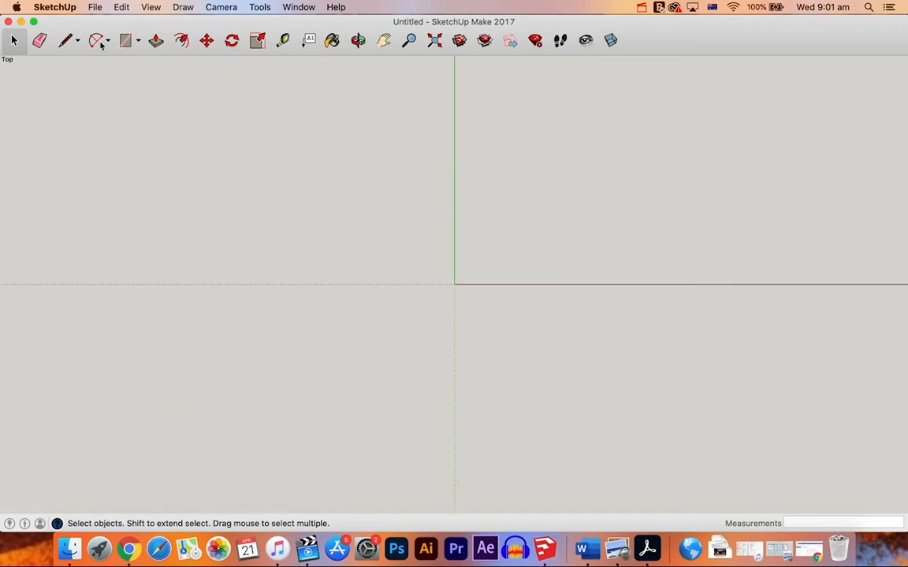
key(h)
drag(533, 133, 441, 242)
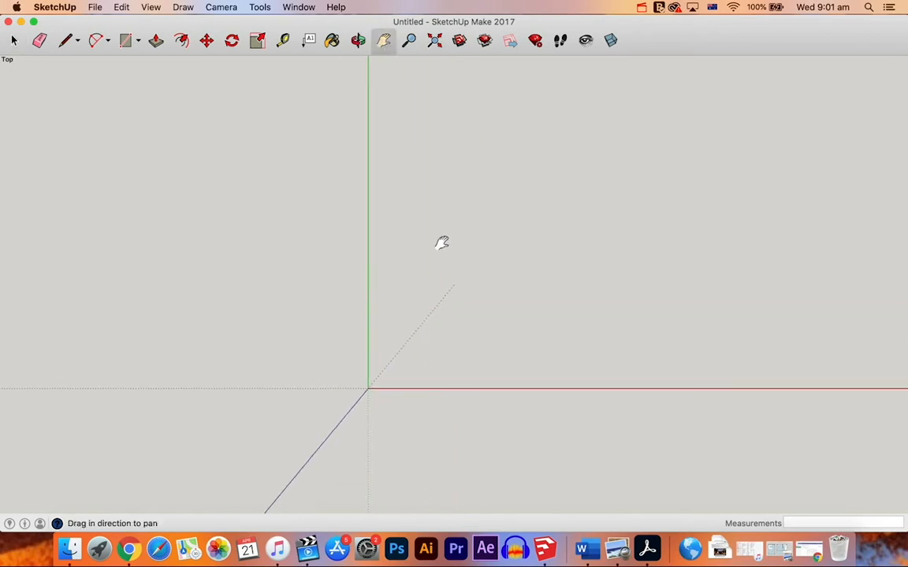
drag(442, 243, 411, 261)
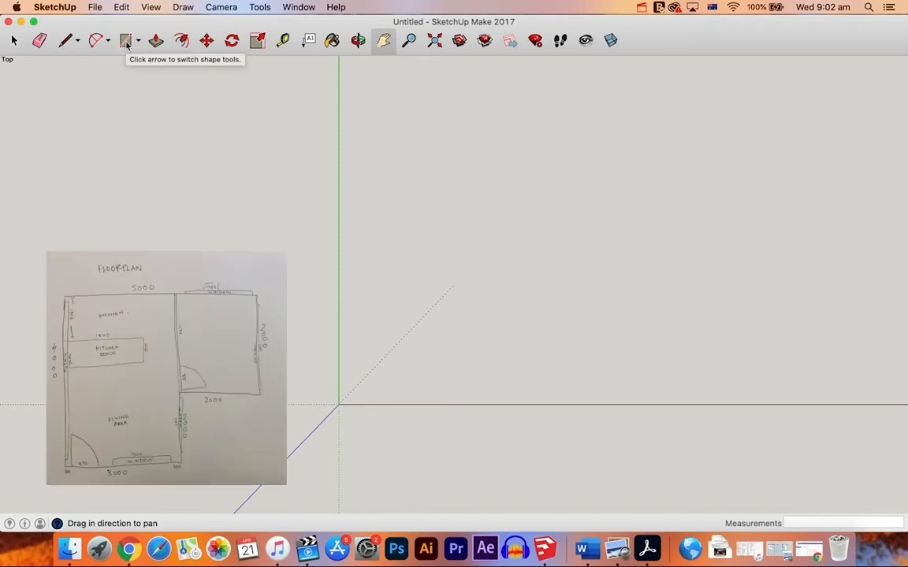
Draw the floor plan's left edge as a 4000 mm line parallel to the green axis
click(63, 45)
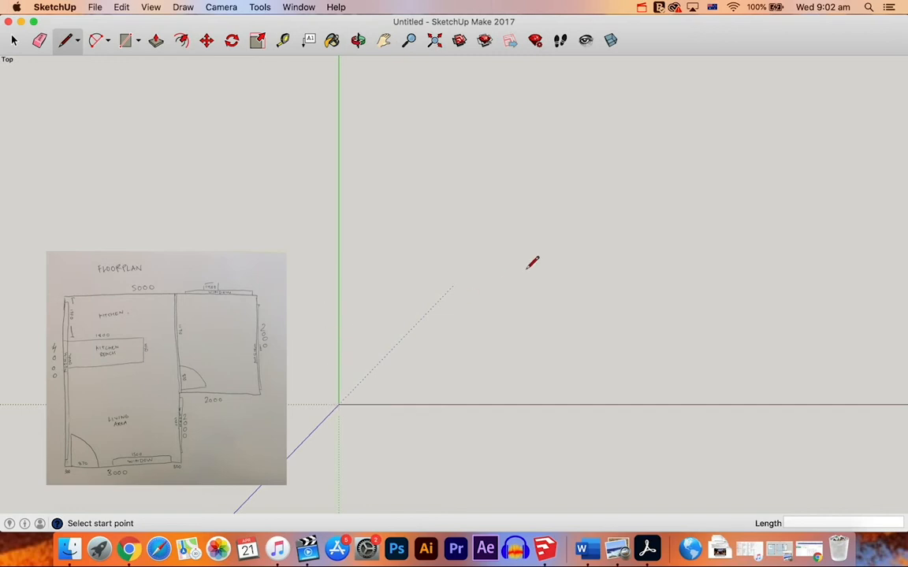
click(458, 316)
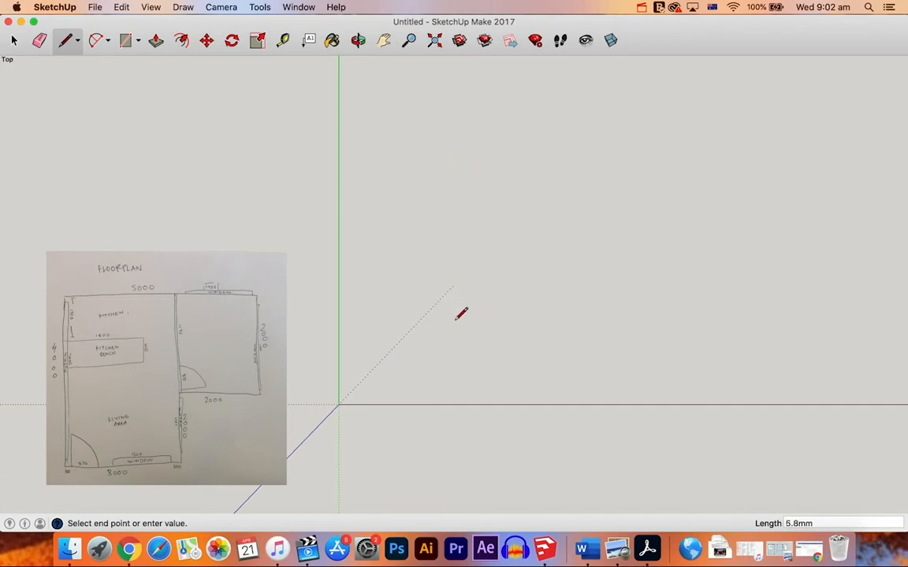
click(454, 146)
key(Escape)
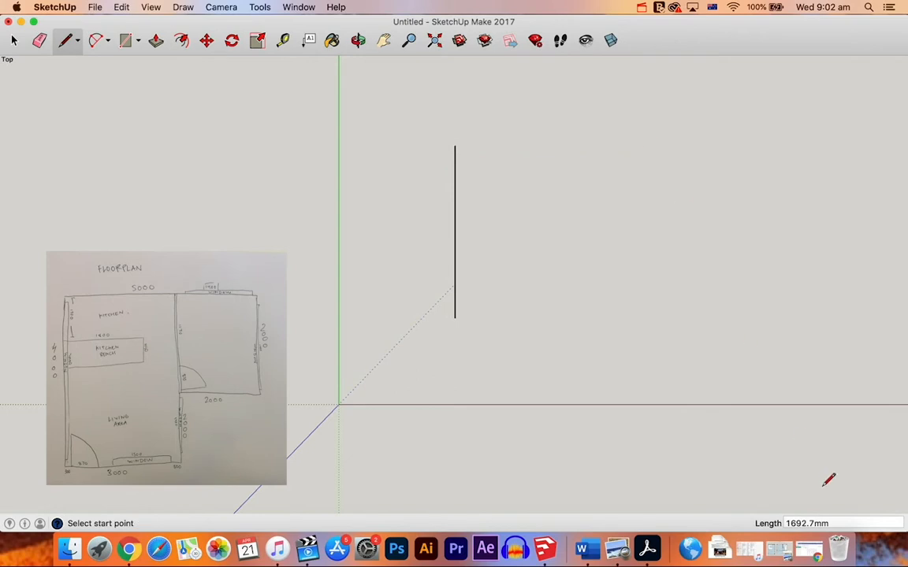
click(837, 524)
text(4000)
key(Return)
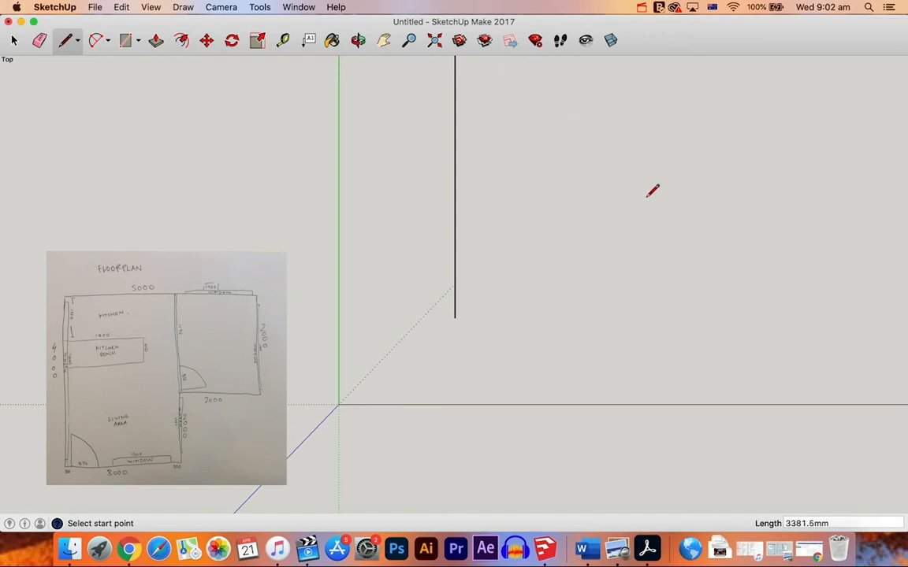
Draw the floor plan's upper edge from the left edge's upper end, 5000 mm along the red direction
scroll(551, 186, down, 5)
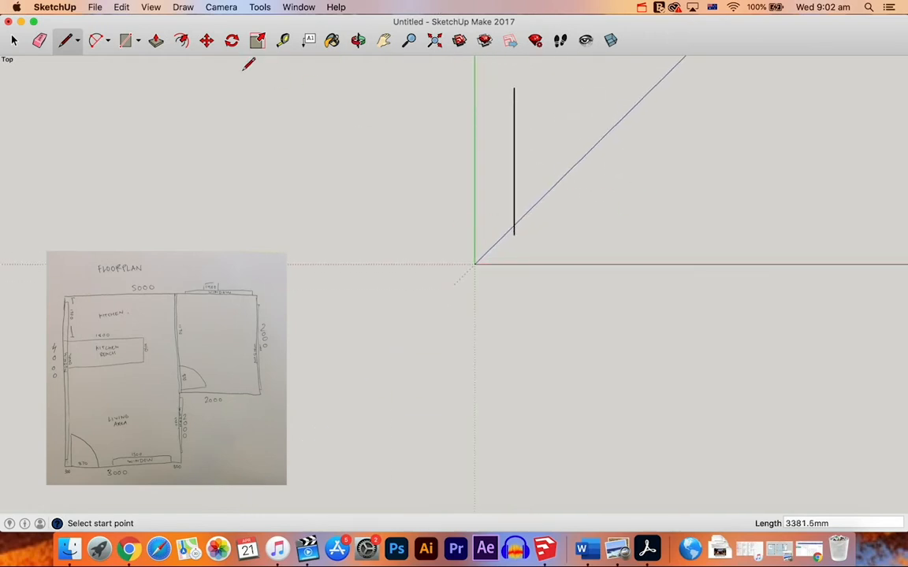
click(514, 85)
click(728, 86)
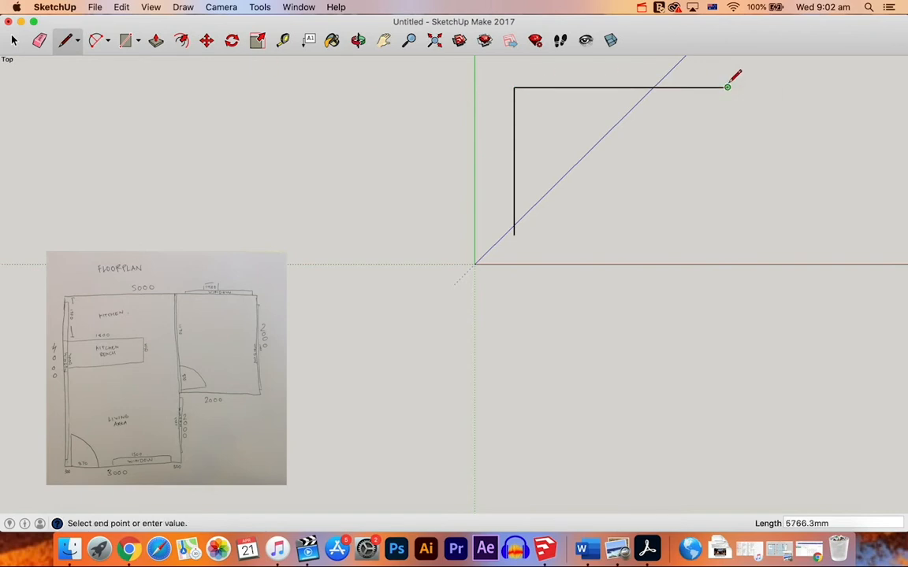
key(Escape)
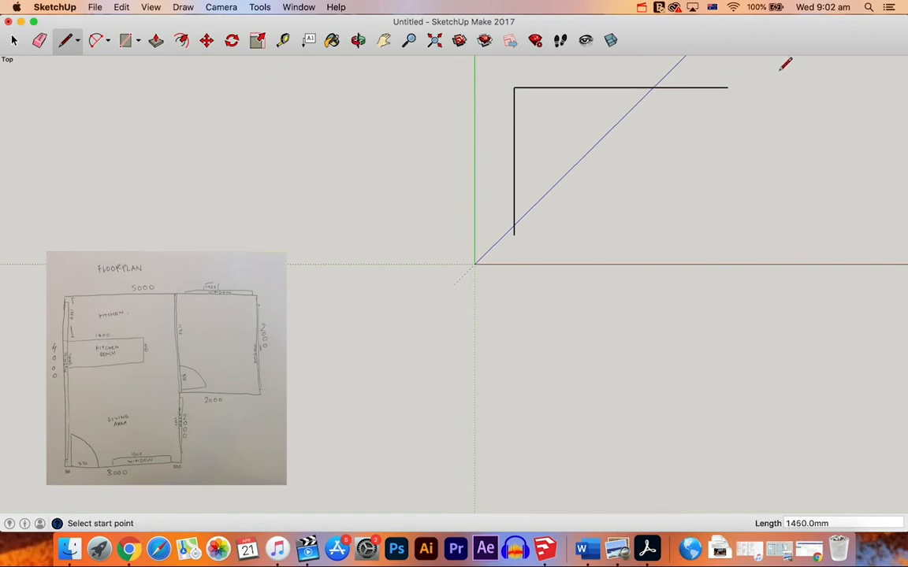
click(838, 524)
text(5000)
key(Return)
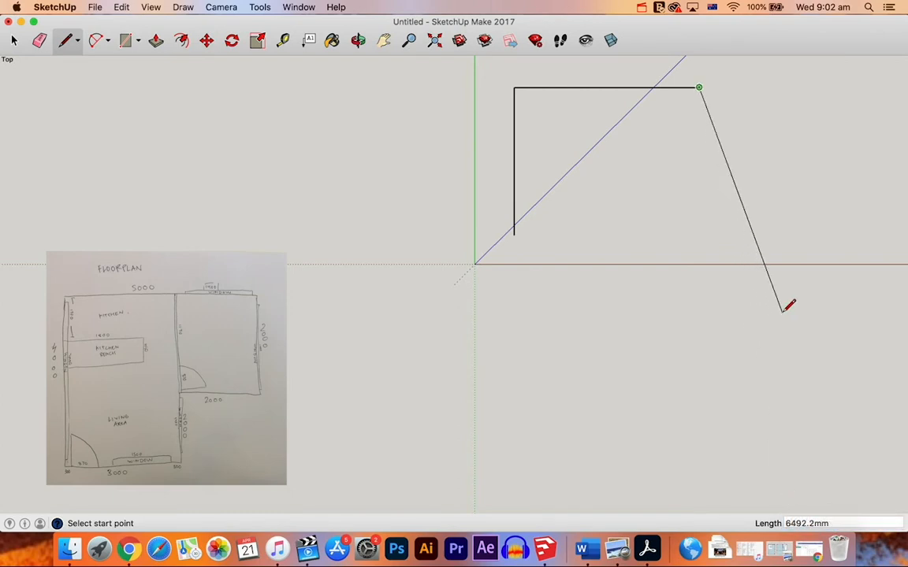
Draw the side room's outer edge 2000 mm straight down from the end of the upper edge
click(699, 161)
key(Escape)
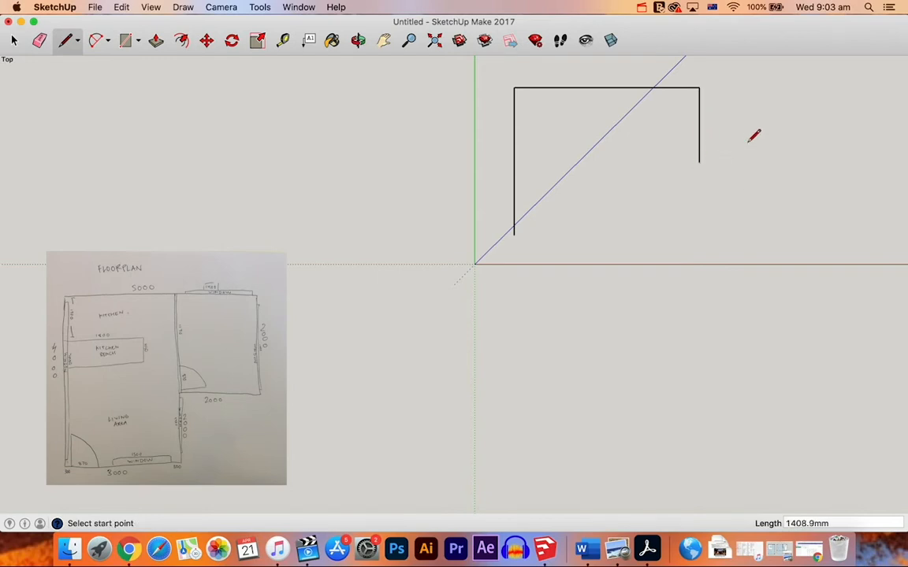
click(836, 522)
text(2000)
key(Return)
Draw the side room's lower edge 2000 mm back toward the left edge, parallel to the red axis
click(625, 160)
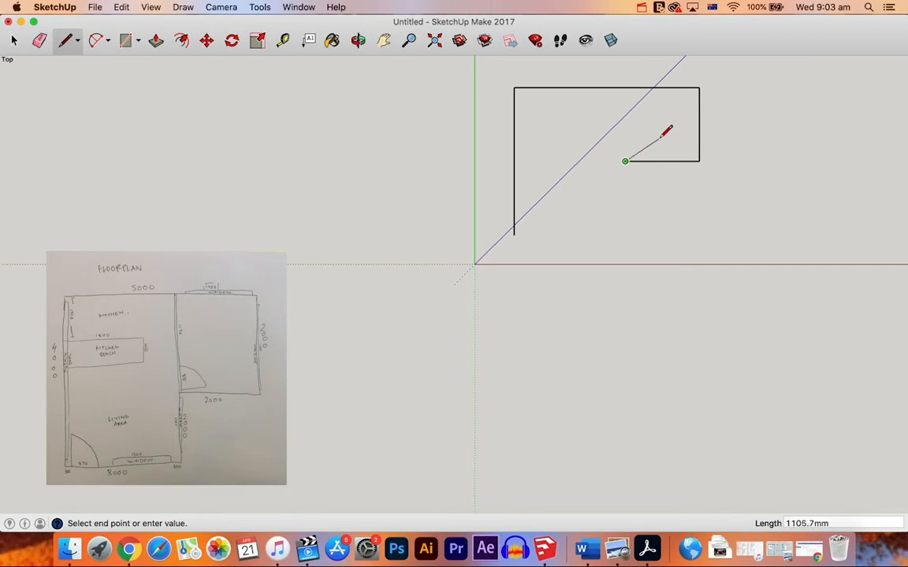
key(Escape)
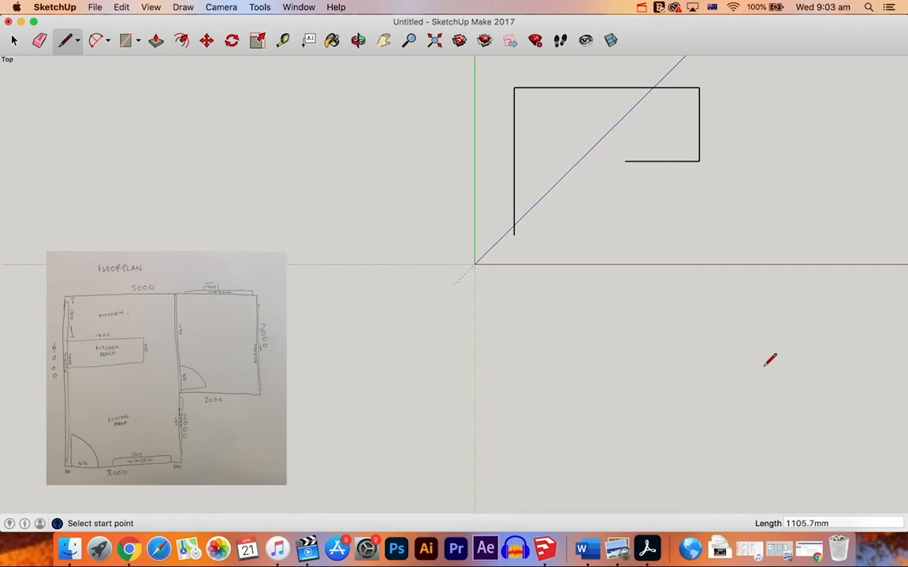
double_click(848, 524)
text(2000)
key(Return)
Draw the living area's right edge 2000 mm down from the inner corner and close the outline at the left edge's lower end
click(625, 161)
click(625, 226)
key(Escape)
triple_click(832, 523)
text(2000)
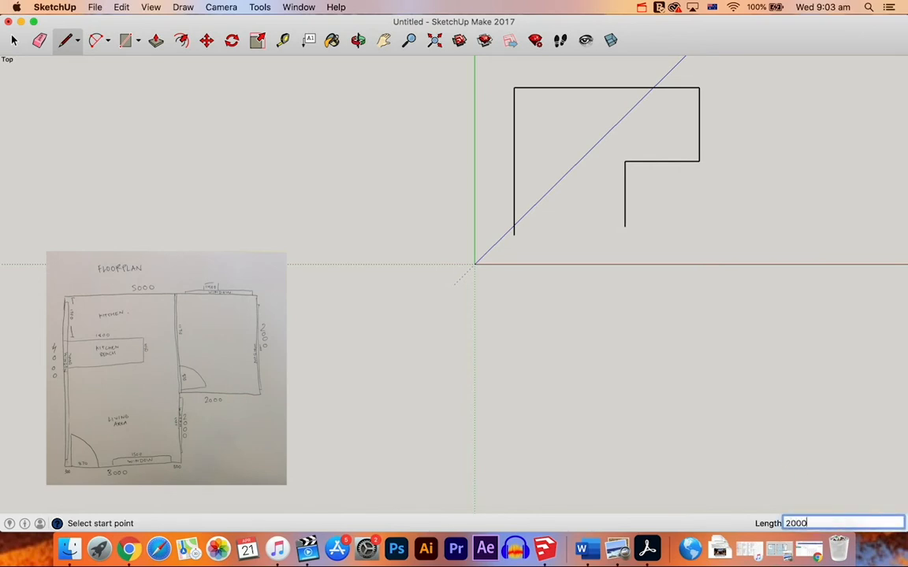
key(Return)
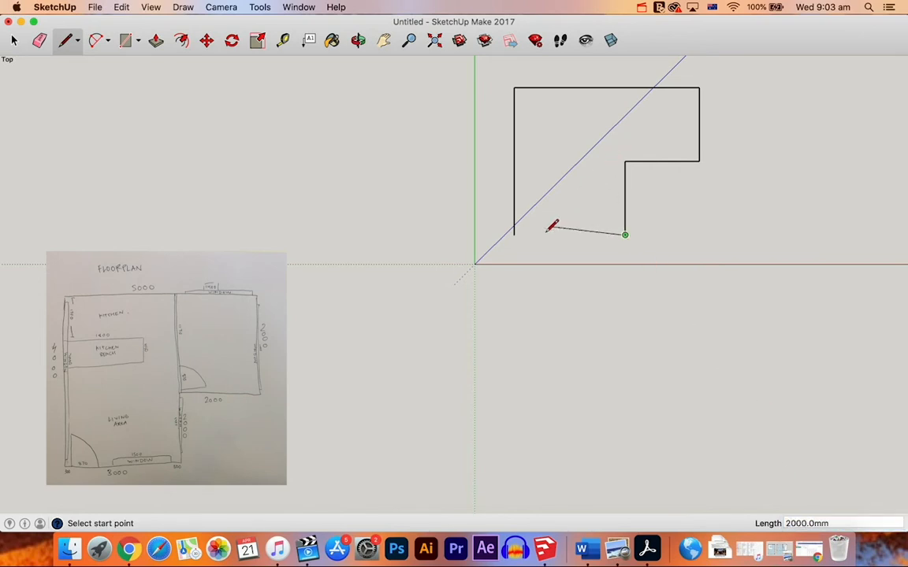
click(515, 234)
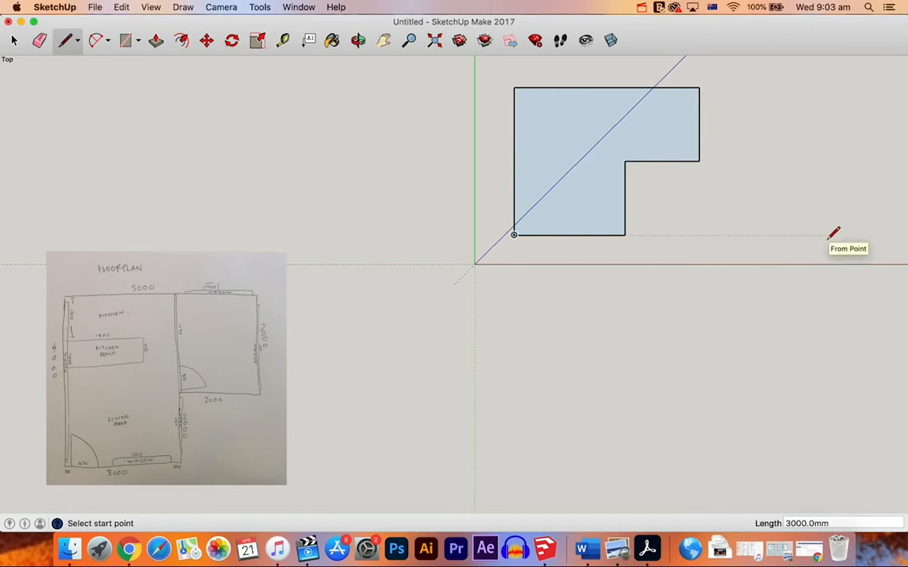
Offset the L-shaped floor outline outward by 90 mm to form the external wall thickness
click(383, 40)
drag(674, 197, 546, 382)
scroll(497, 365, up, 4)
scroll(497, 364, down, 2)
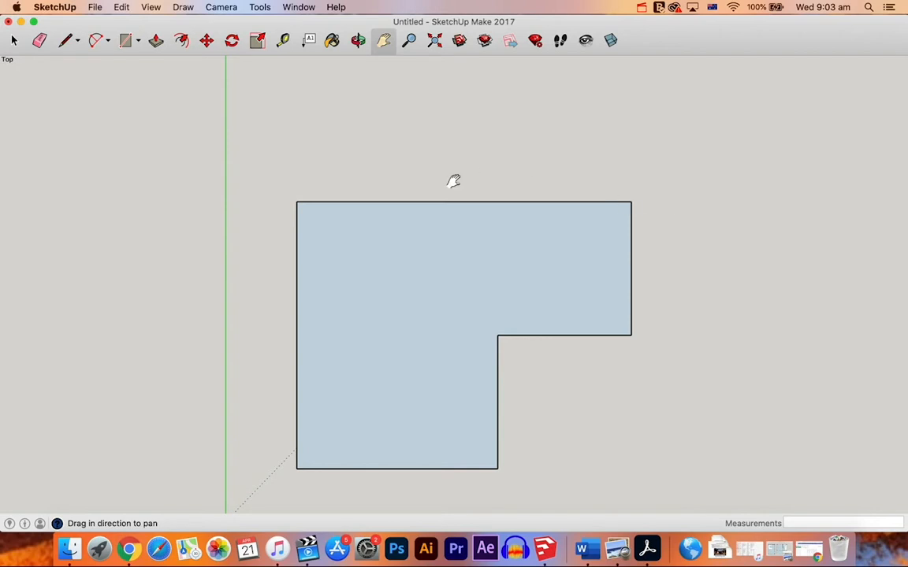
click(181, 42)
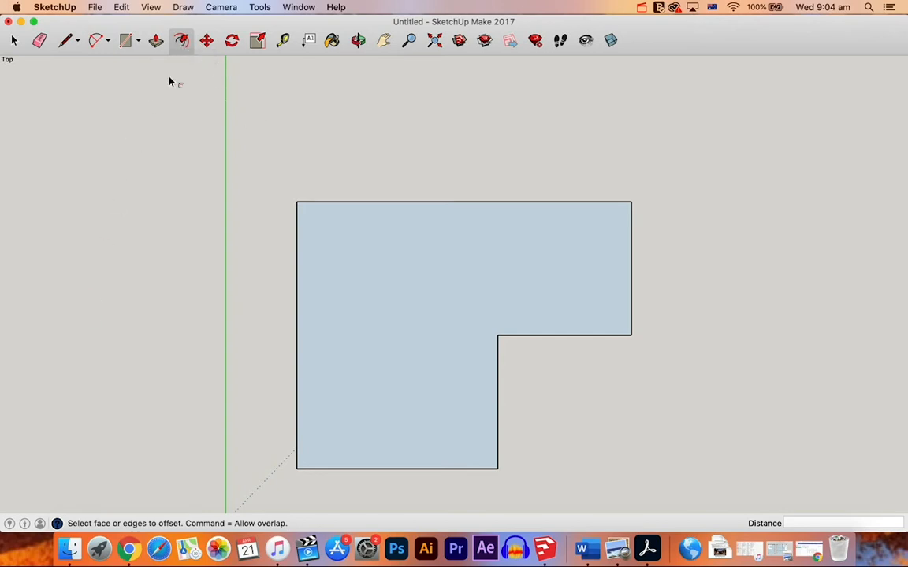
click(415, 309)
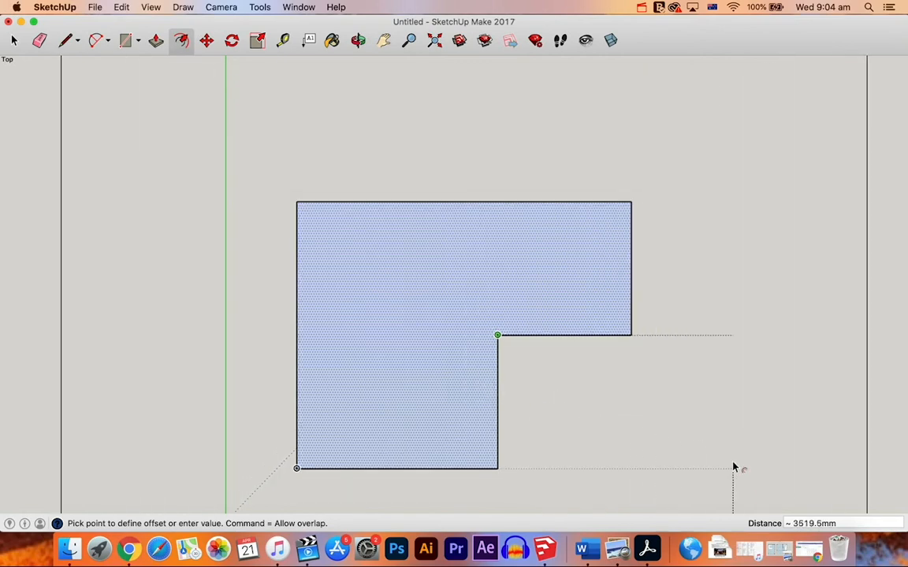
click(844, 524)
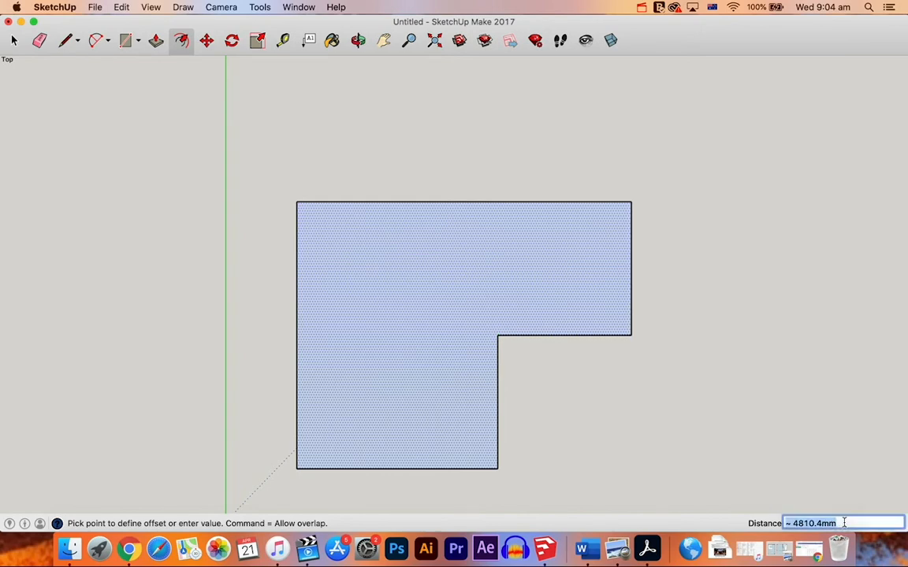
key(BackSpace)
text(90)
key(Return)
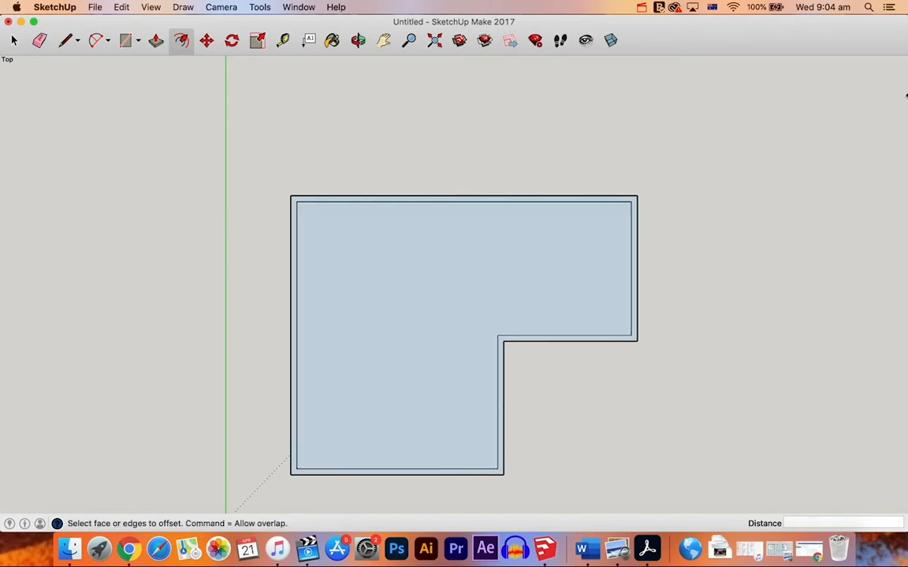
click(13, 41)
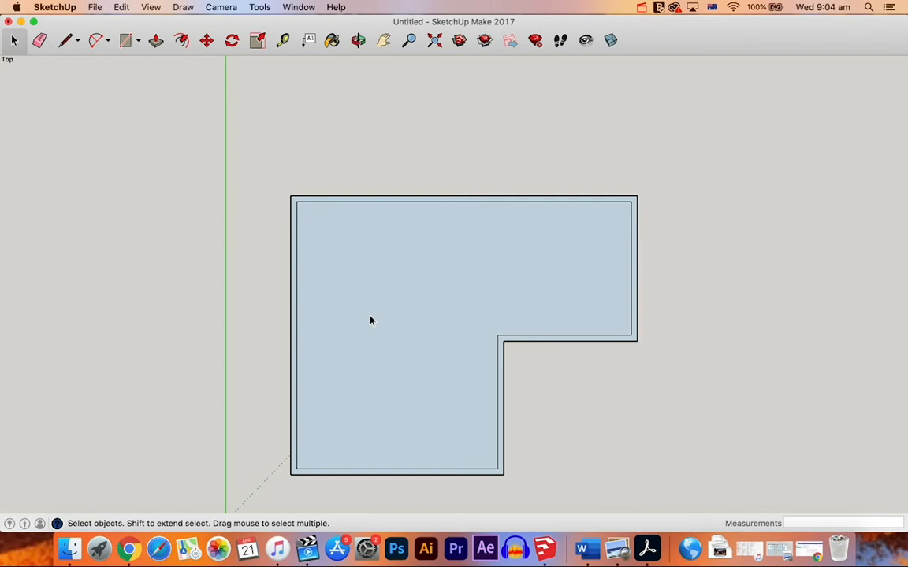
Draw two parallel partition wall lines from the outer and inner points of the L-shaped corner up to the outer upper wall edge
click(383, 40)
drag(433, 273, 422, 223)
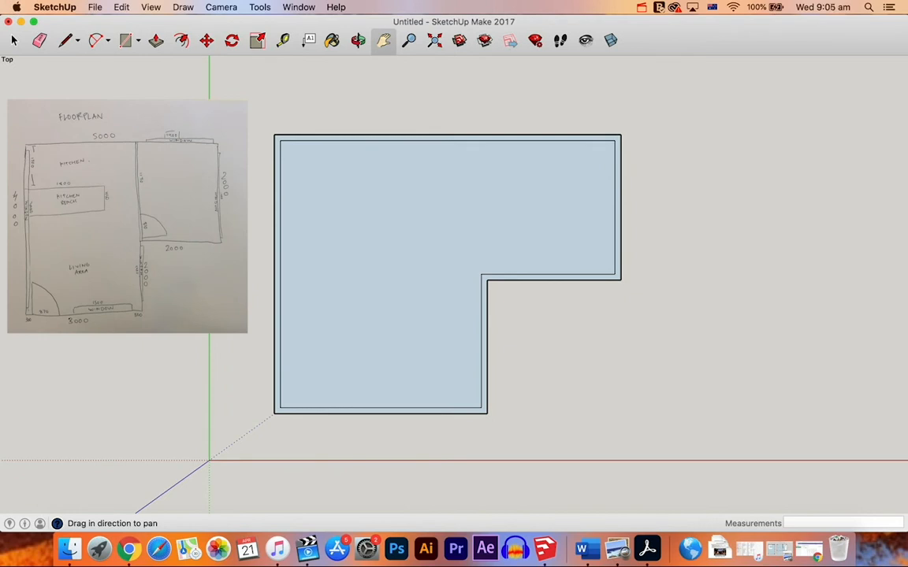
click(65, 41)
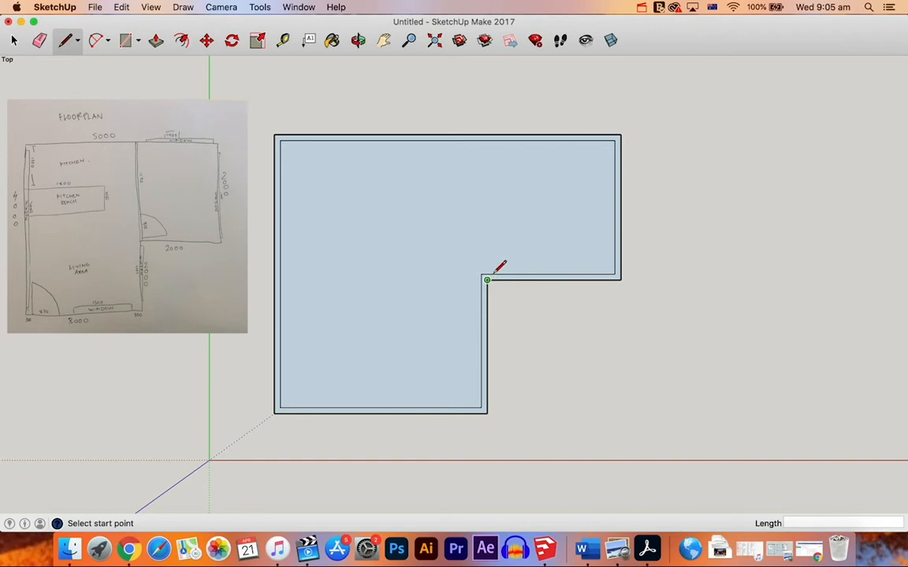
scroll(487, 278, up, 4)
scroll(487, 278, down, 3)
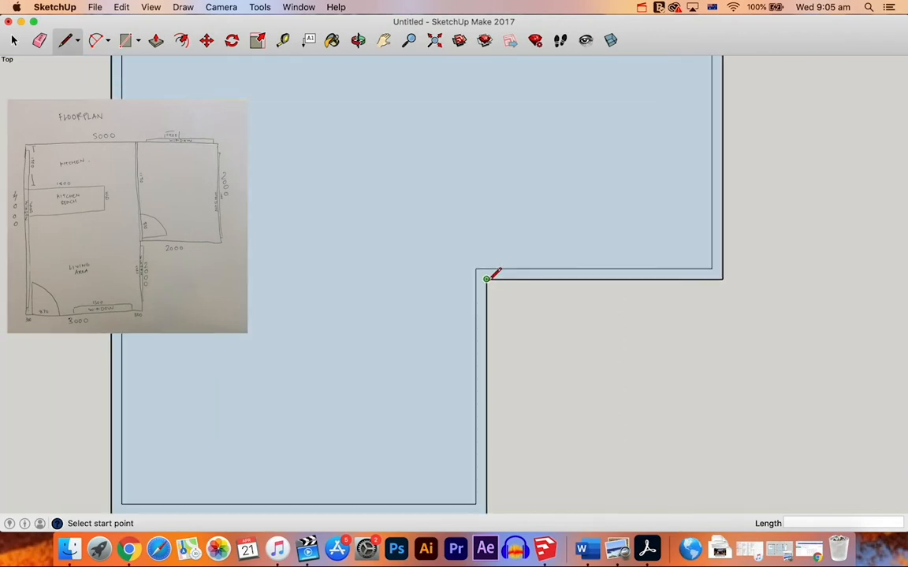
click(487, 279)
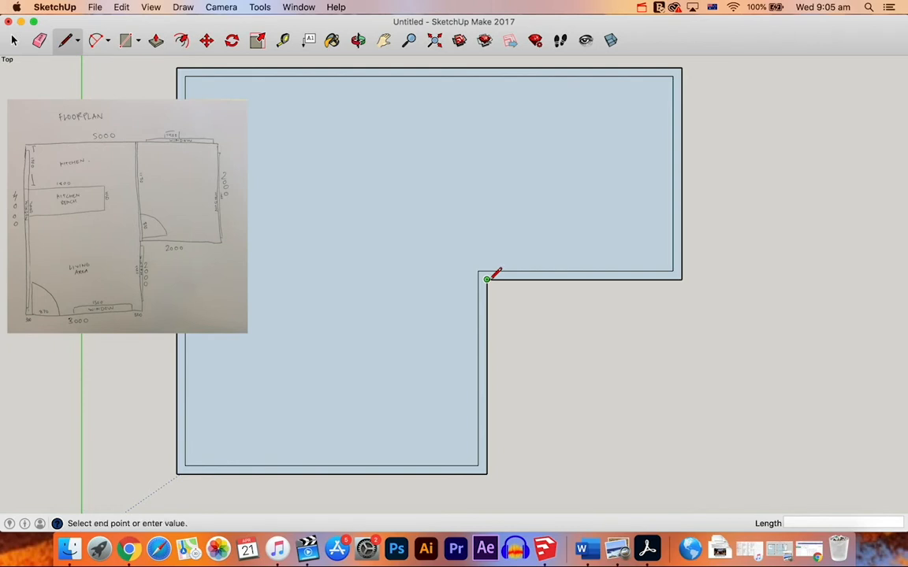
click(487, 67)
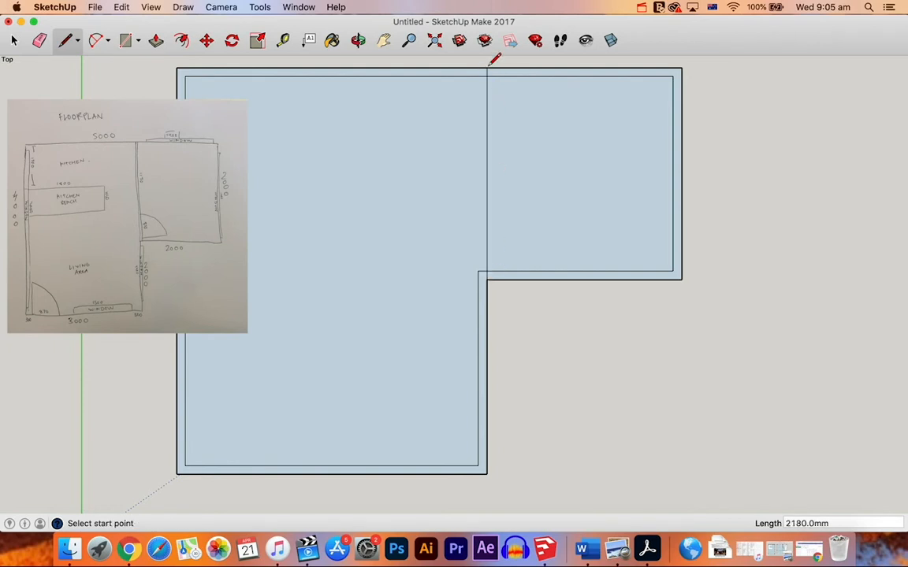
click(478, 270)
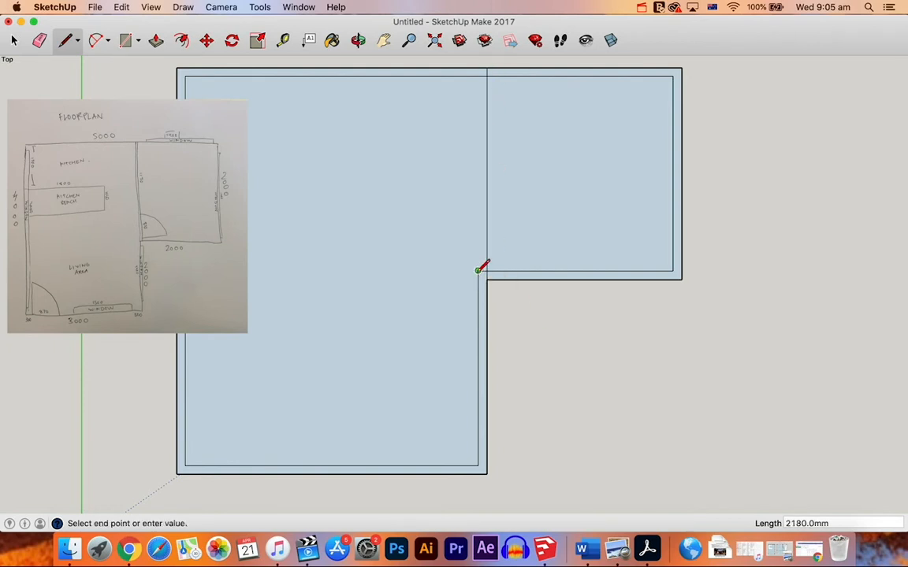
click(478, 67)
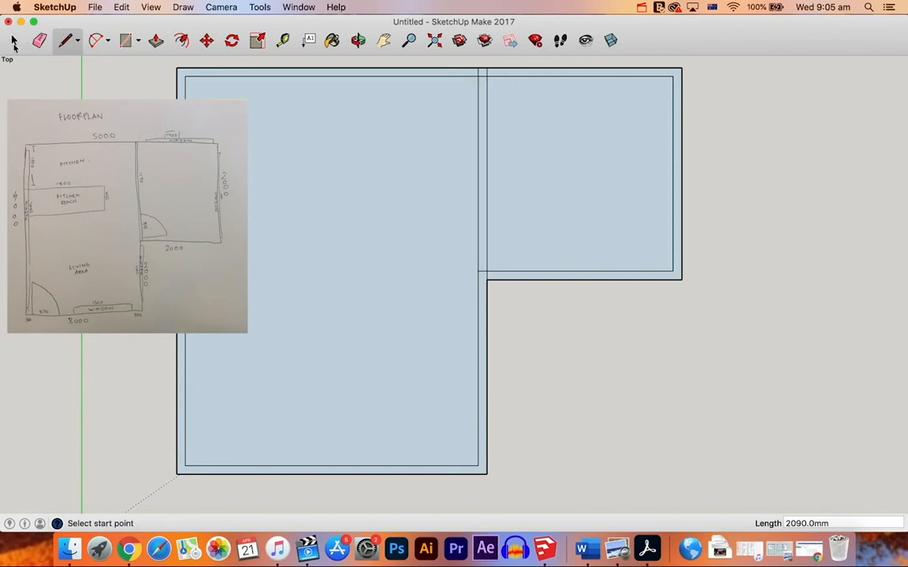
Delete the leftover line segments crossing both ends of the partition so it merges with the external walls
click(14, 40)
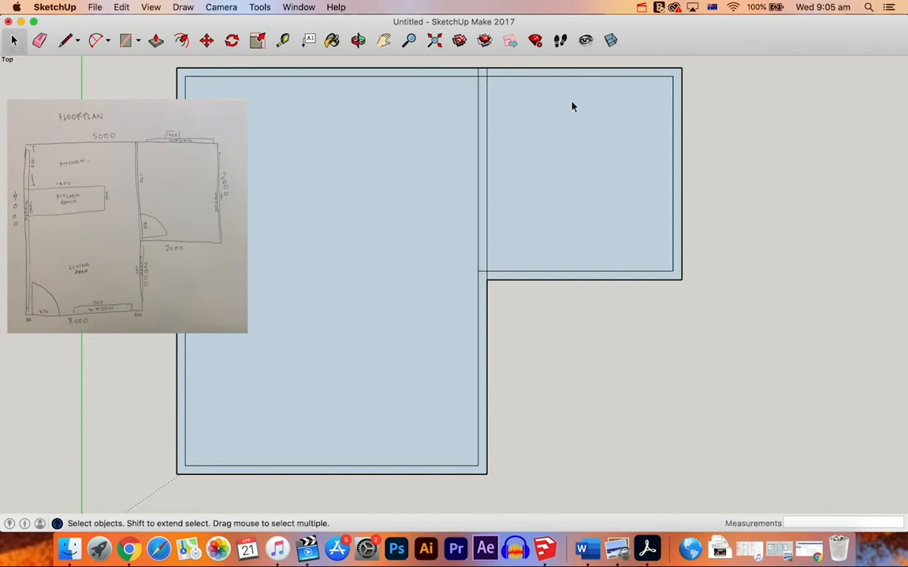
click(482, 77)
key(Delete)
click(483, 272)
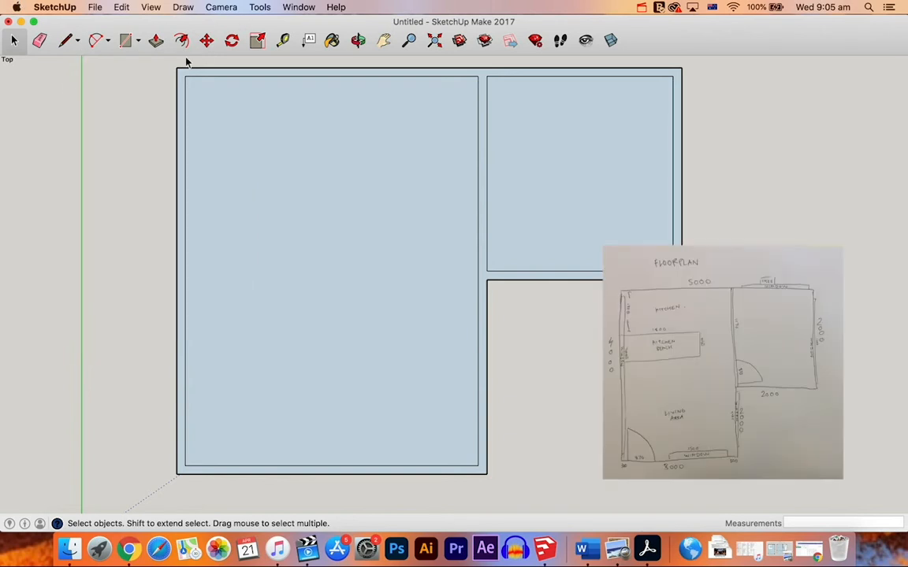
Place a guide point on the left inner wall line, 1500 mm down from the upper-left inner corner
click(283, 42)
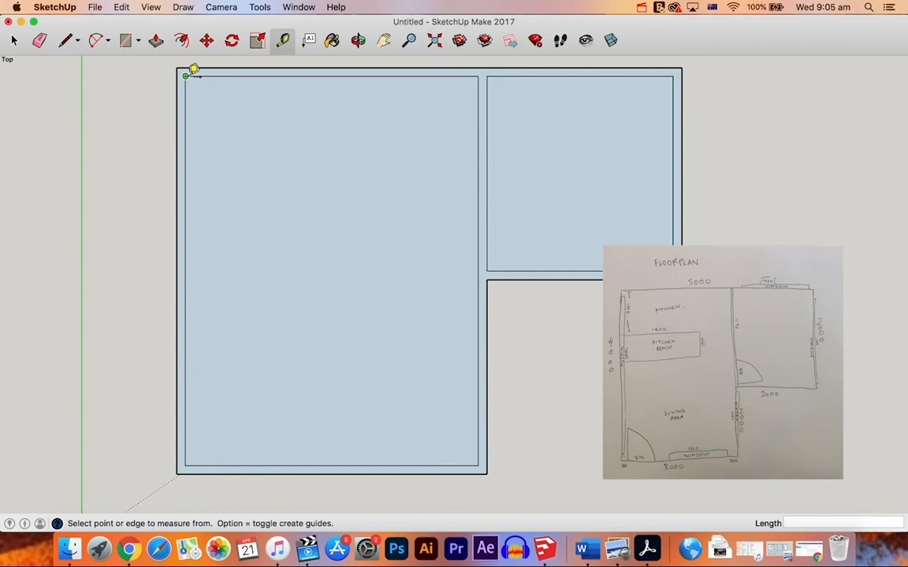
click(186, 75)
click(185, 151)
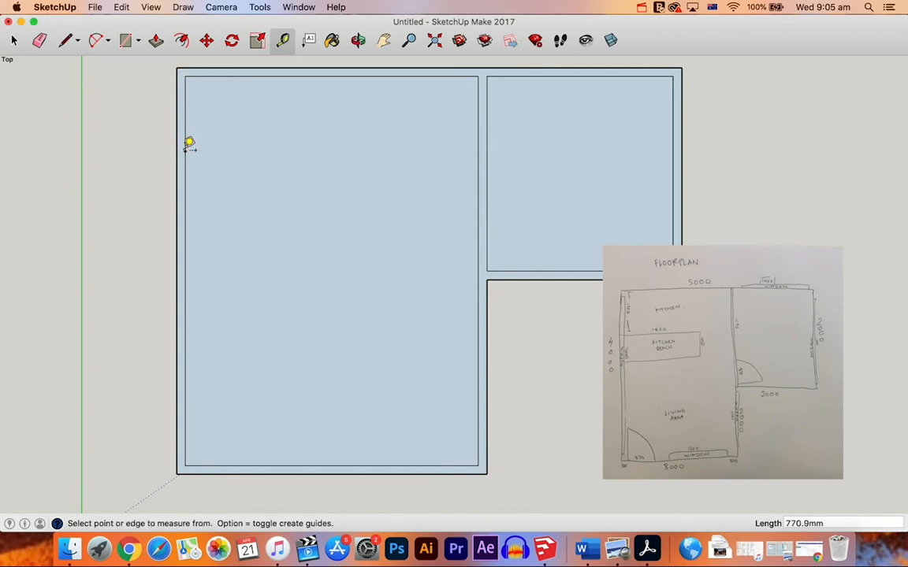
text(1500)
key(Return)
Draw the kitchen bench's upper edge horizontally from the guide point into the room, about 1663 mm long
click(64, 43)
click(185, 222)
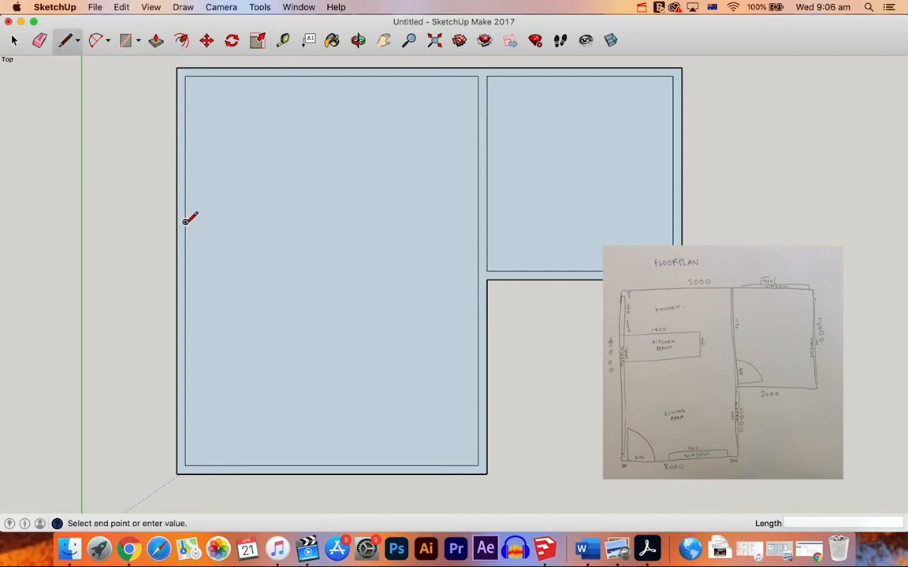
click(346, 221)
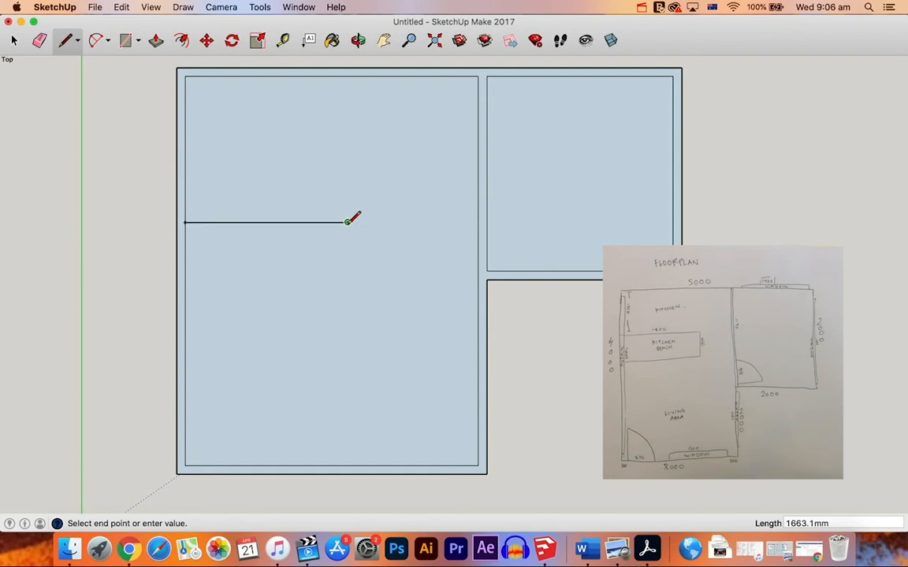
key(Escape)
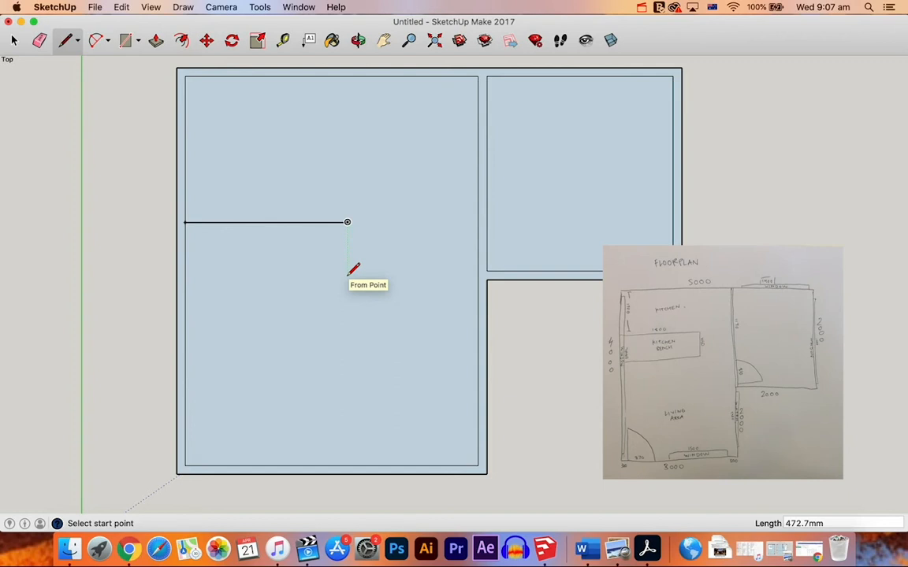
click(348, 278)
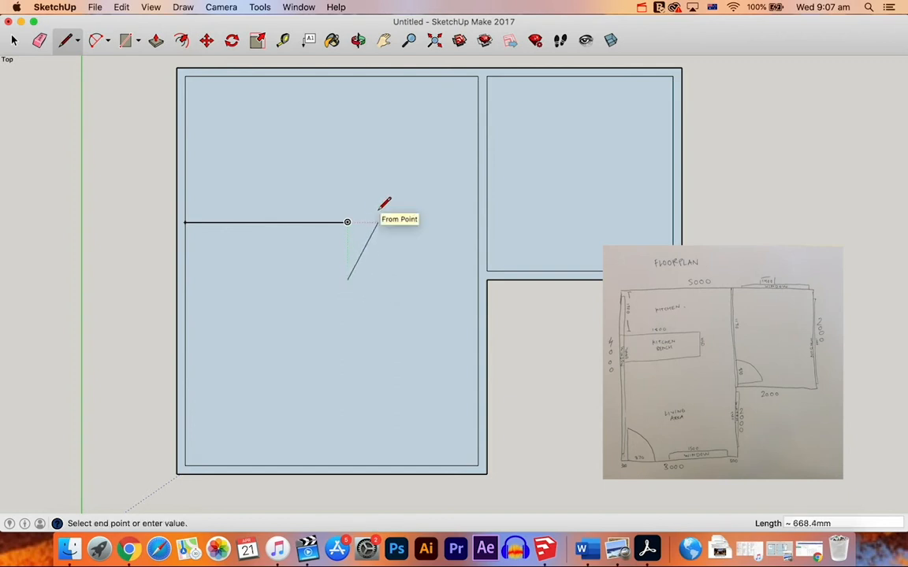
key(Escape)
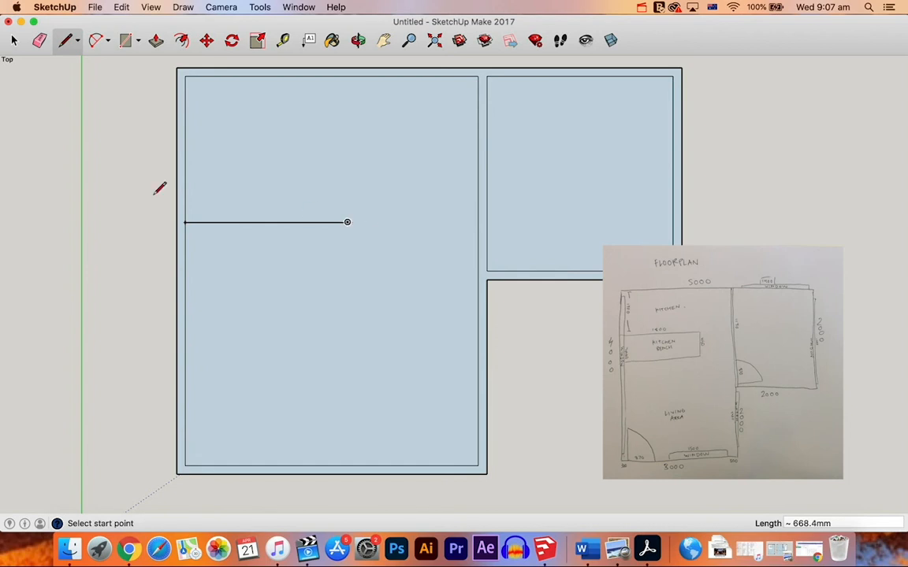
Draw the bench's 450 mm end edge downward and close the bench outline back to the left inner wall
click(347, 222)
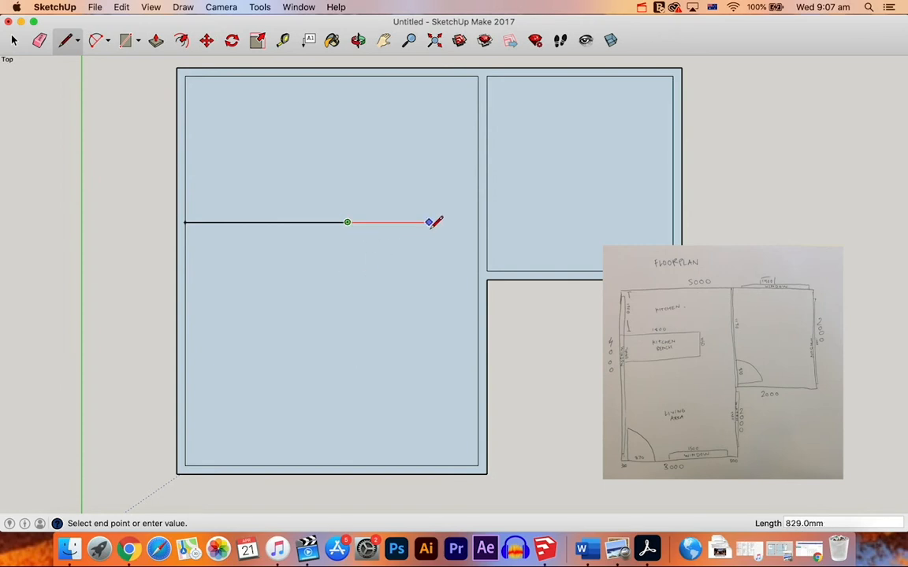
click(348, 267)
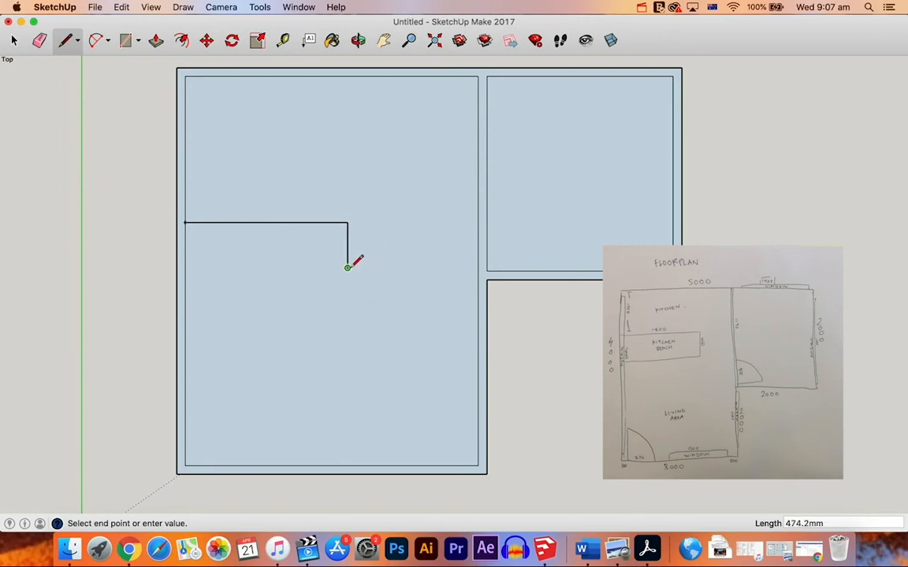
key(Escape)
click(841, 522)
double_click(841, 522)
text(450)
key(Return)
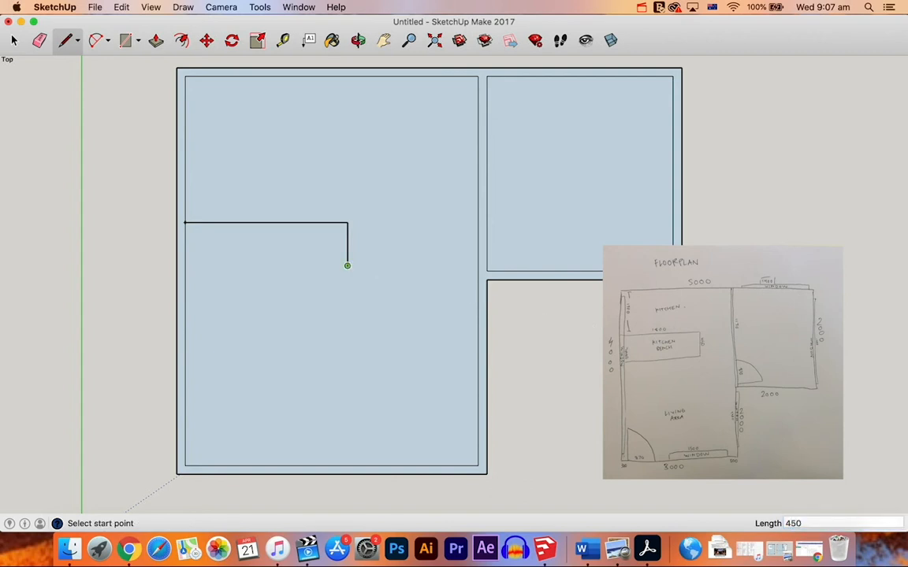
click(190, 262)
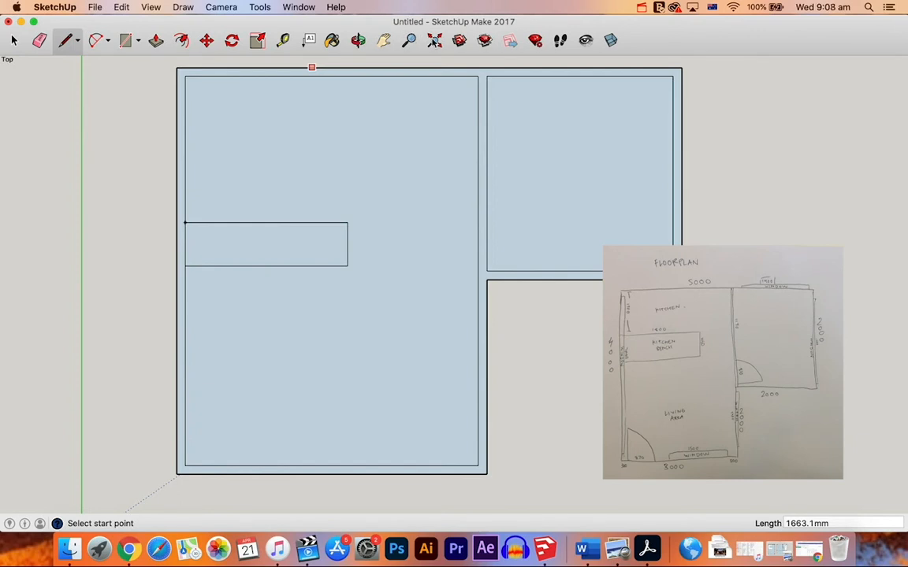
Place a guide point on the lower inner wall line, 300 mm from the lower-left inner corner
click(284, 41)
click(186, 464)
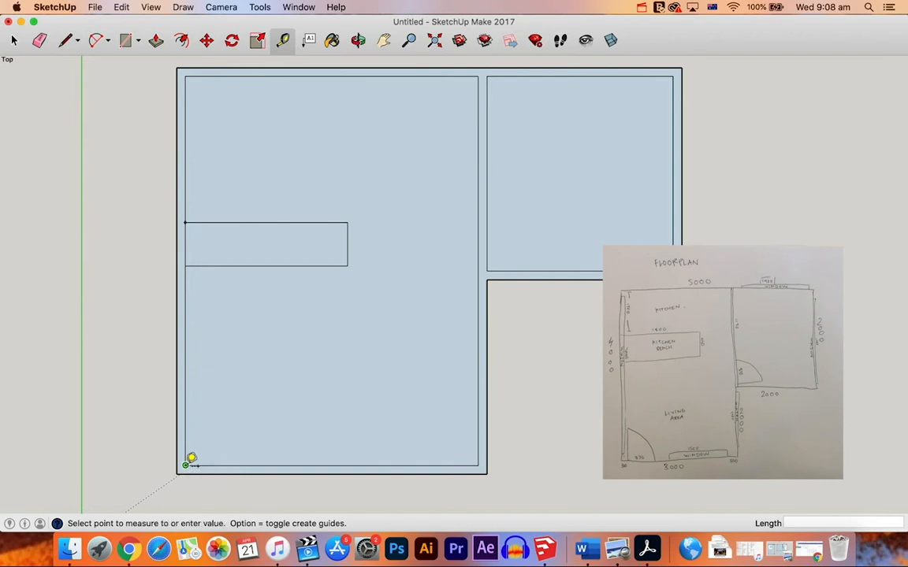
click(200, 466)
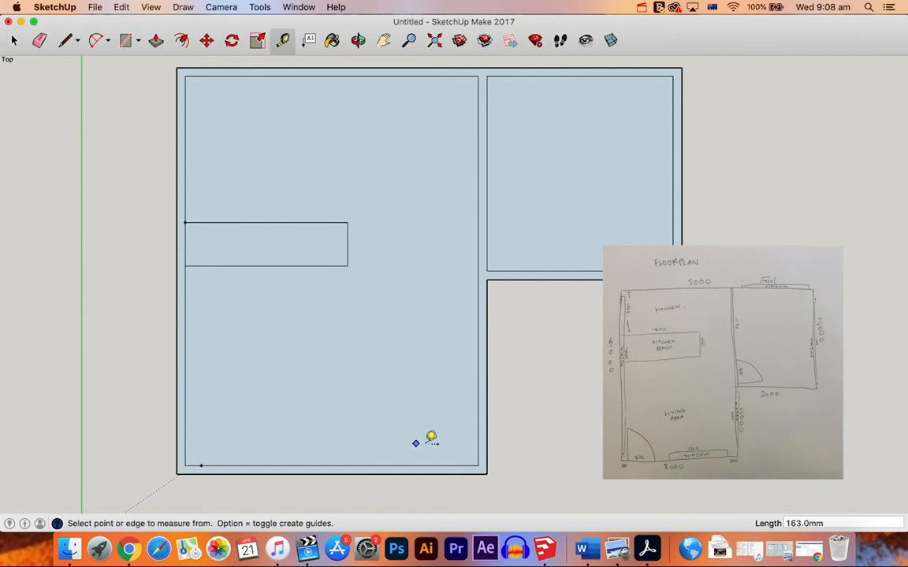
click(842, 523)
text(300)
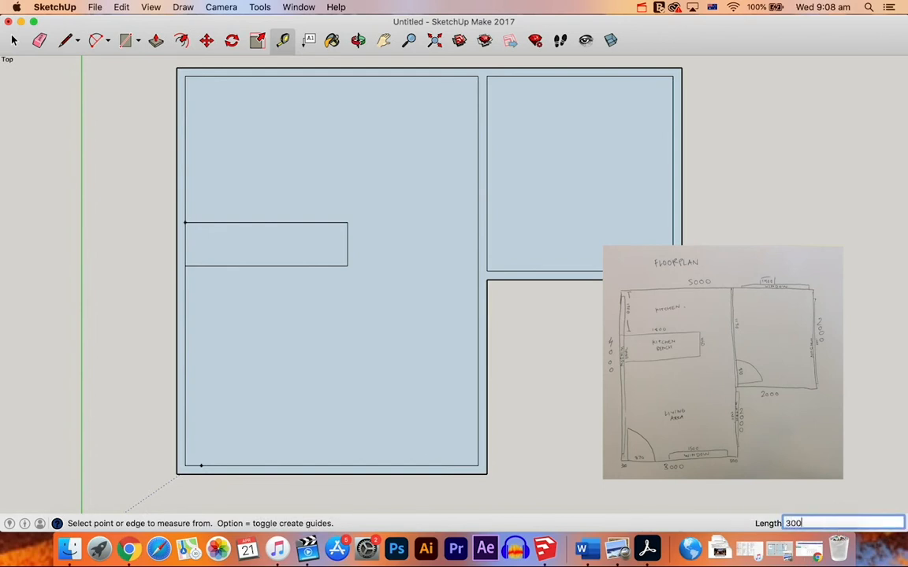
key(Return)
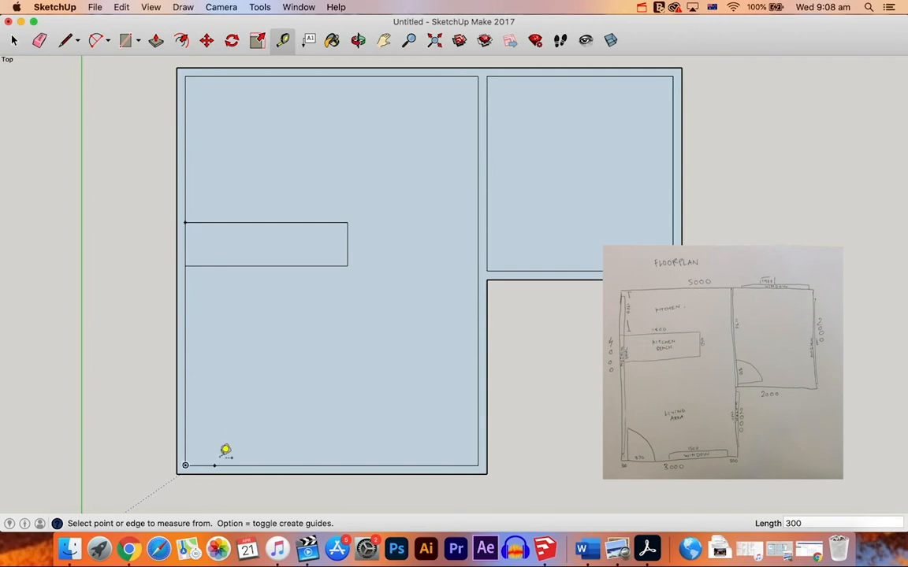
Mark the entry door's width with a guide point 870 mm to the right of the first guide on the lower wall
click(215, 464)
click(279, 465)
click(843, 519)
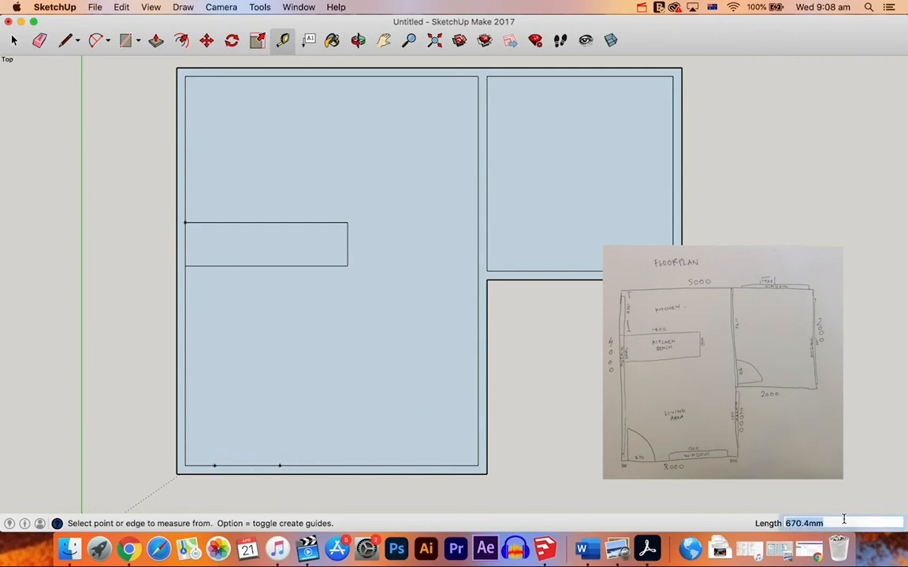
text(870)
key(Return)
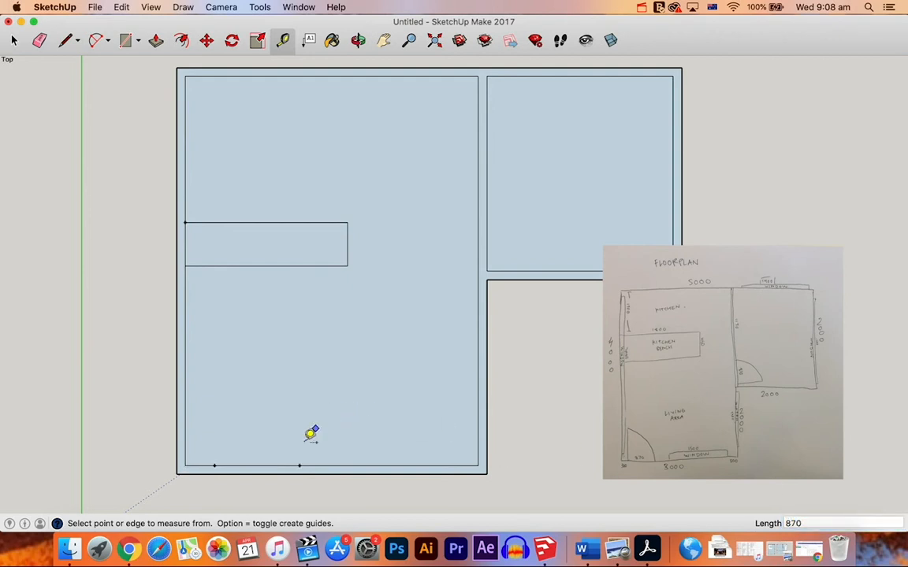
Place a guide point on the lower inner wall line, 300 mm from the lower-right inner corner
click(479, 465)
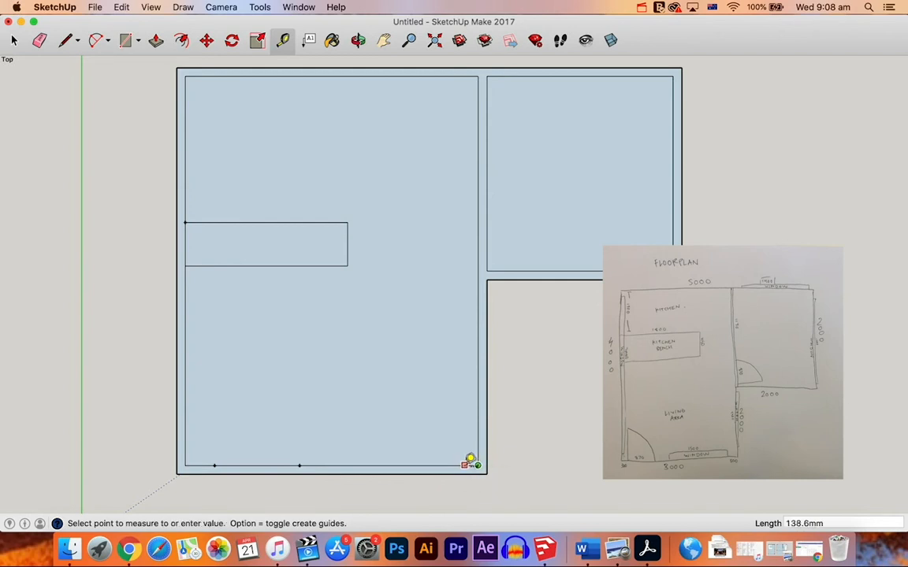
click(465, 465)
text(300)
key(Return)
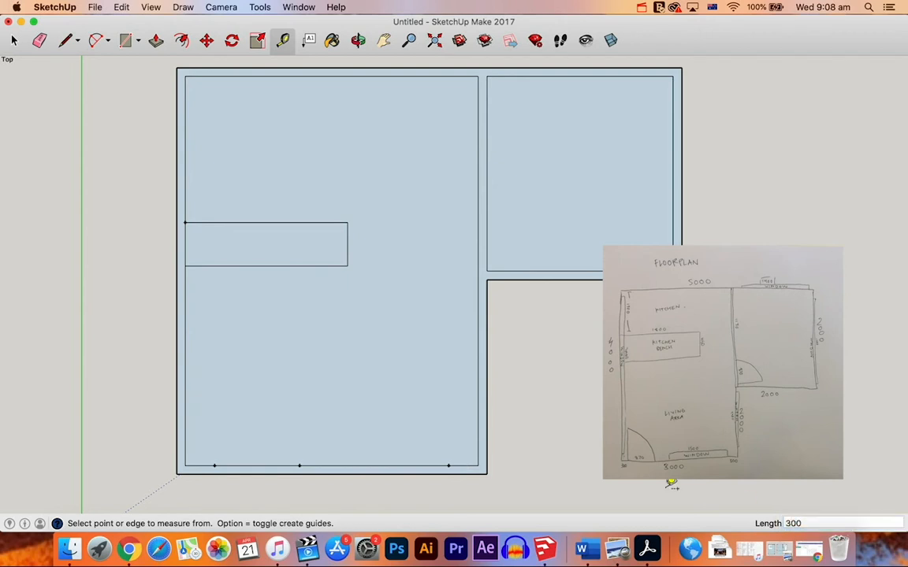
Place a guide point for the window's other end, about 958 mm left of the guide near the lower-right corner
click(448, 465)
click(367, 472)
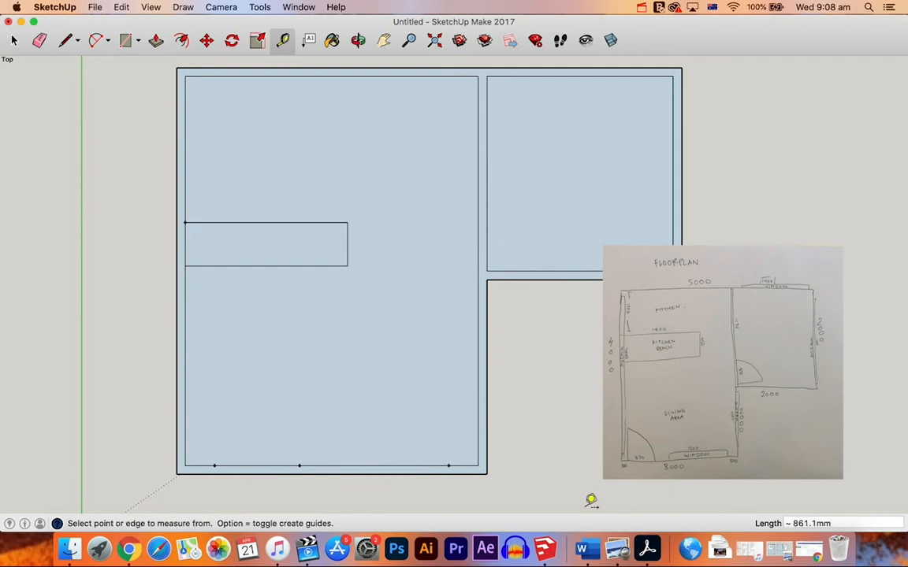
click(450, 464)
click(355, 465)
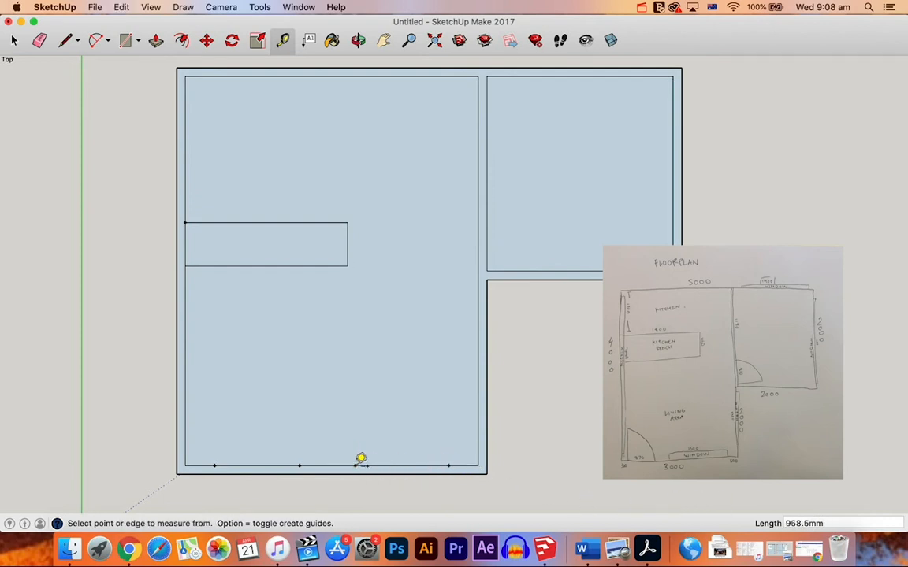
Try a 1500 mm distance for the window's left guide point and undo it
click(835, 522)
key(BackSpace)
text(1500)
key(Return)
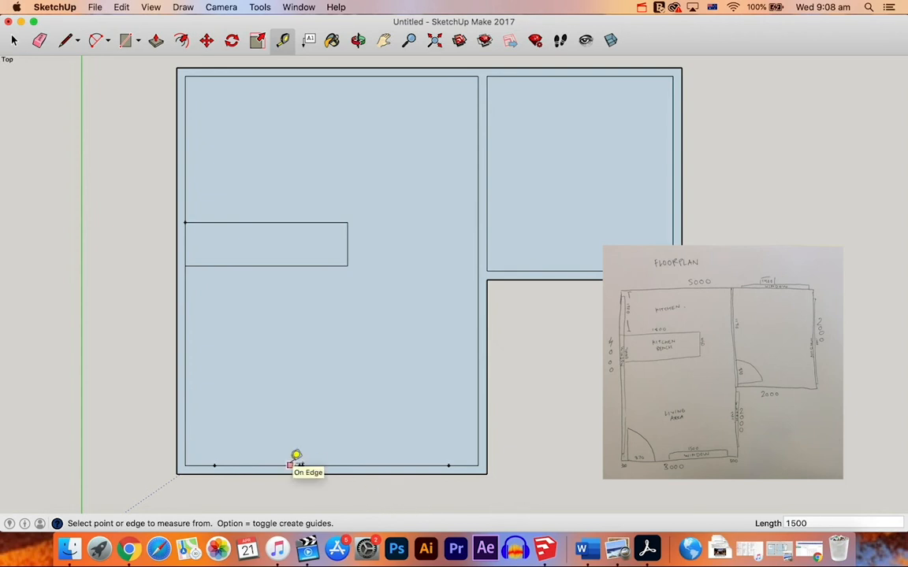
key(super+z)
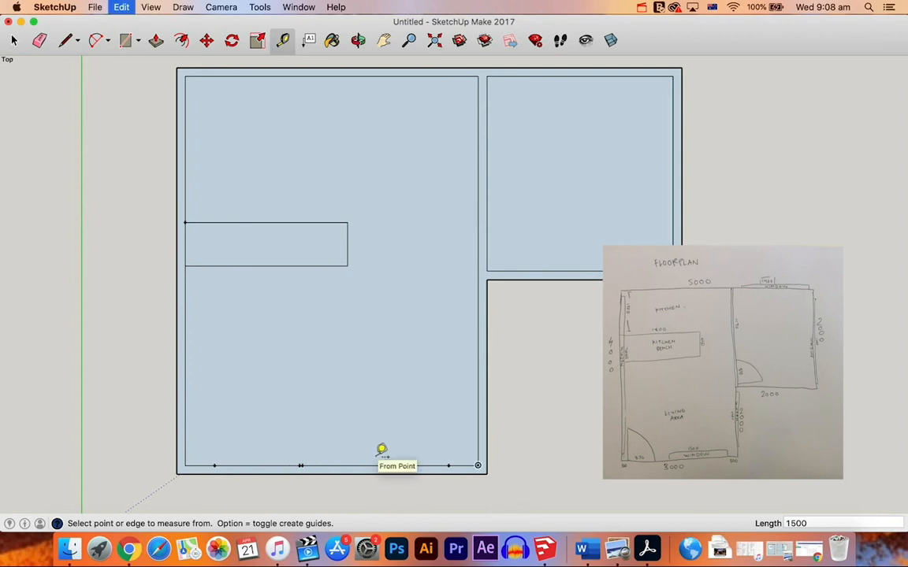
Set the window's left guide point to 1100 mm from its right guide point
click(820, 523)
text(1)
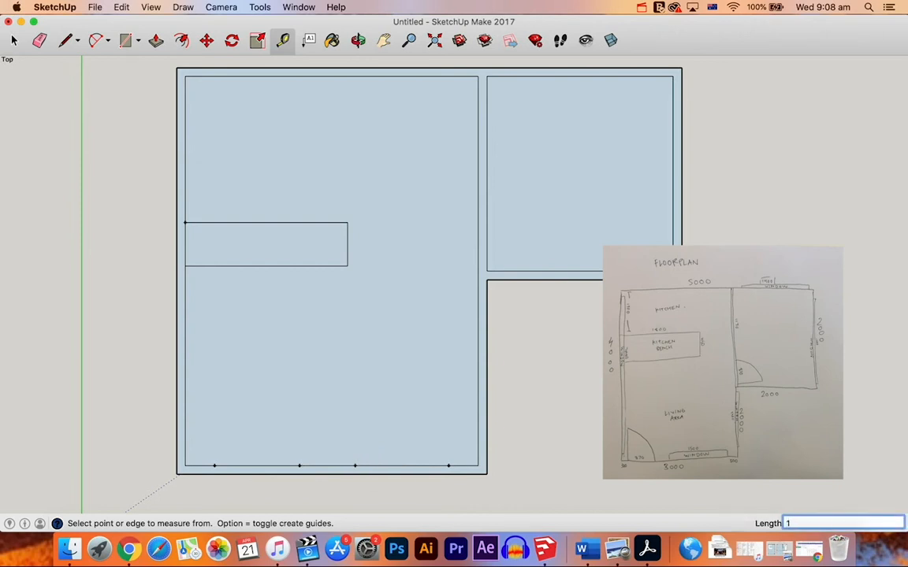
text(100)
key(Return)
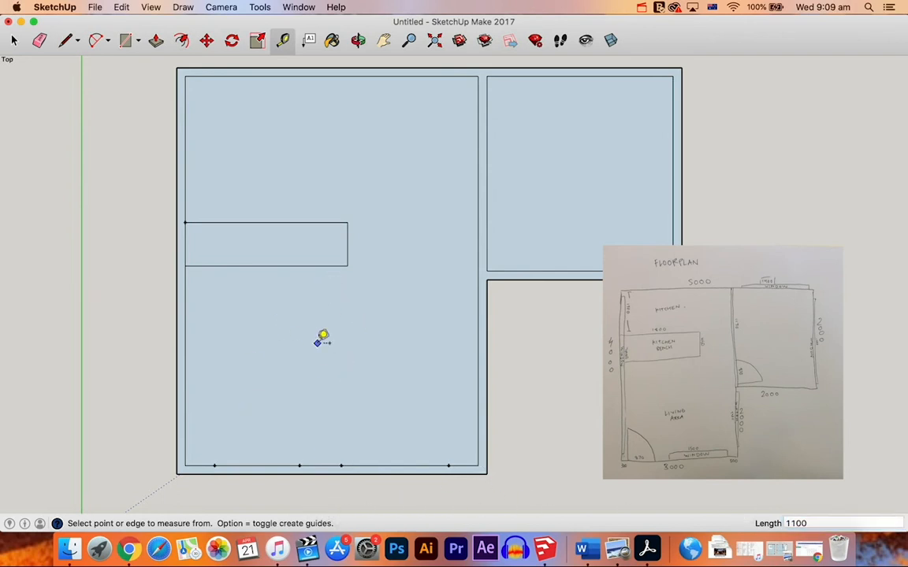
Draw short lines across the lower wall's thickness at both guide points of the entry door
click(67, 41)
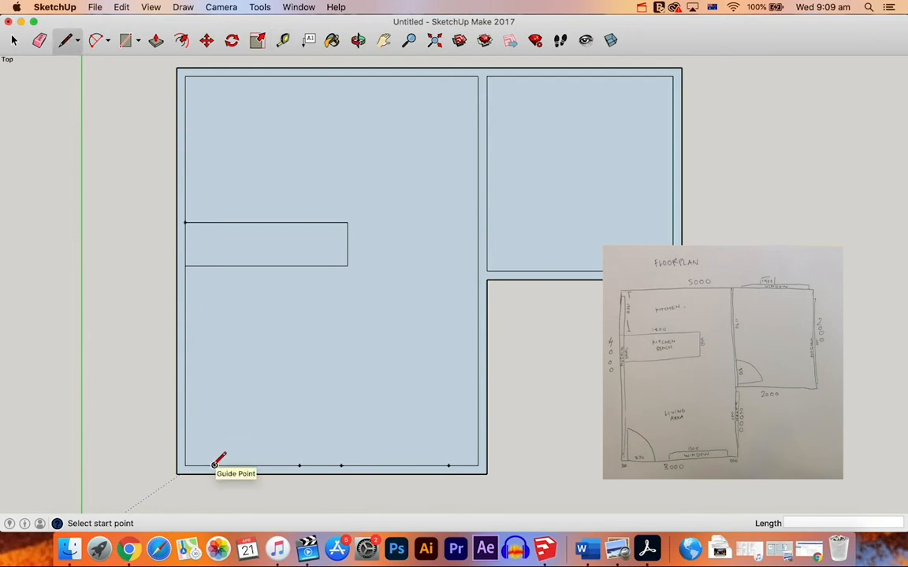
scroll(231, 454, up, 5)
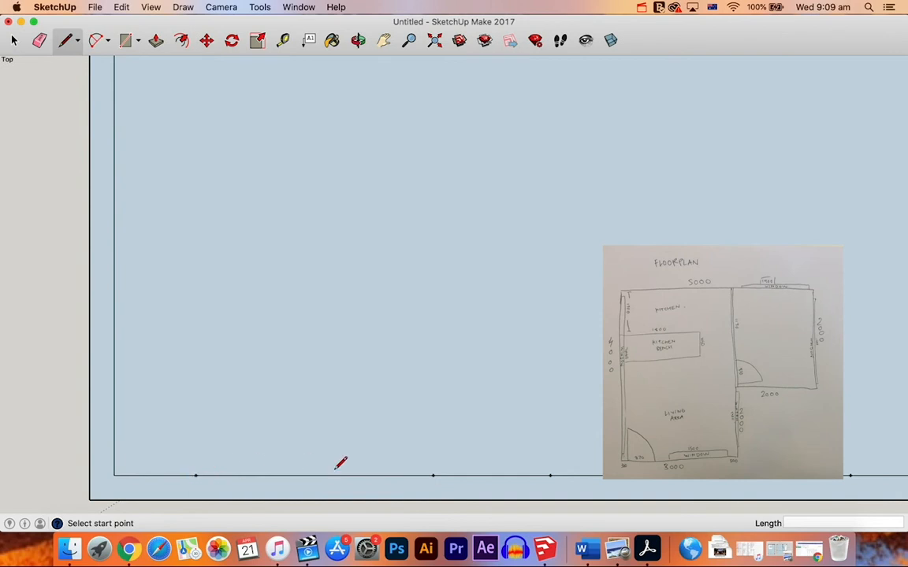
click(196, 475)
click(196, 499)
click(433, 475)
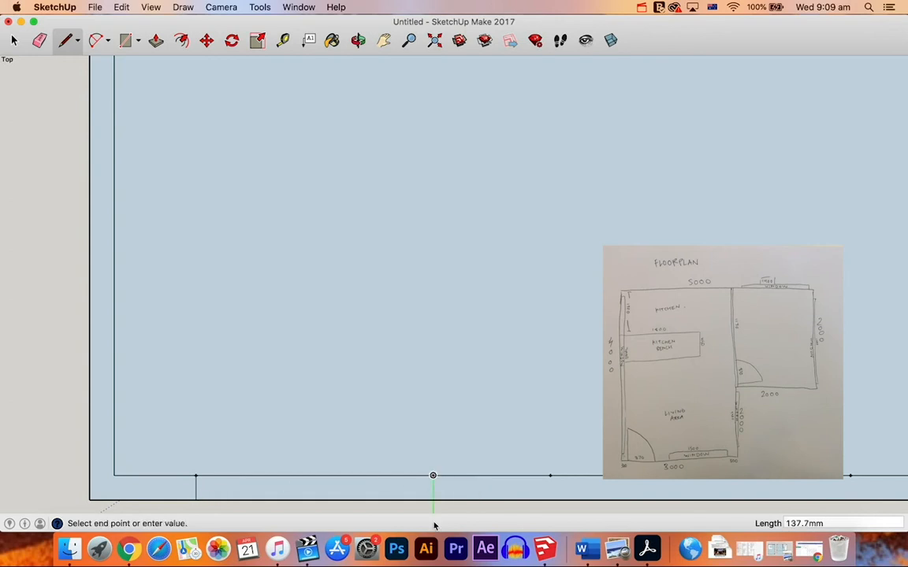
click(432, 499)
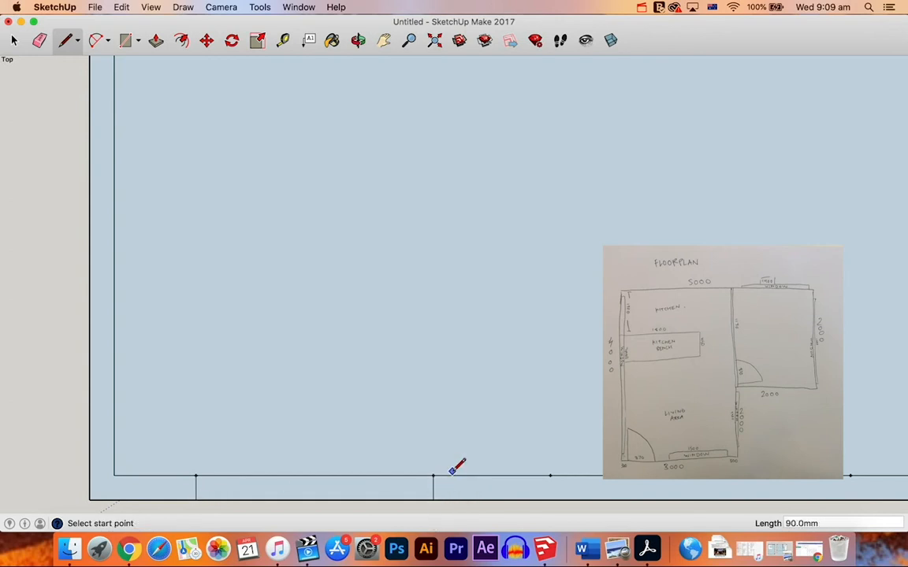
Draw the door leaf as an 870 mm line straight up from the entry door's left guide point
click(196, 475)
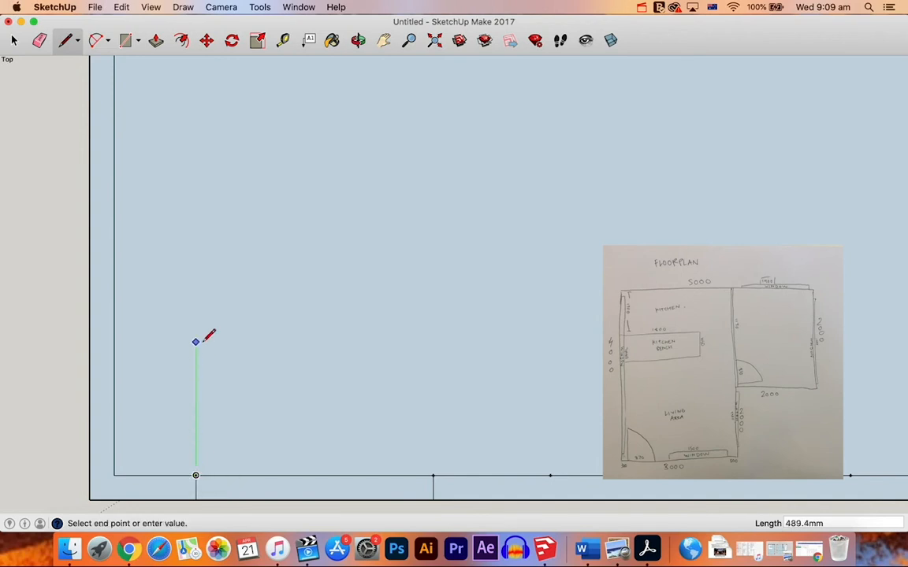
click(196, 235)
key(Escape)
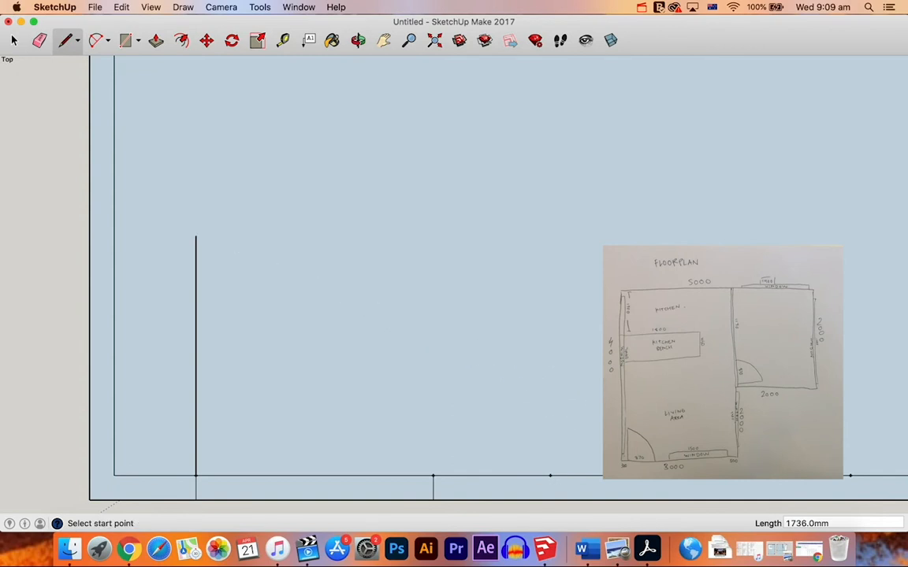
click(848, 523)
text(870)
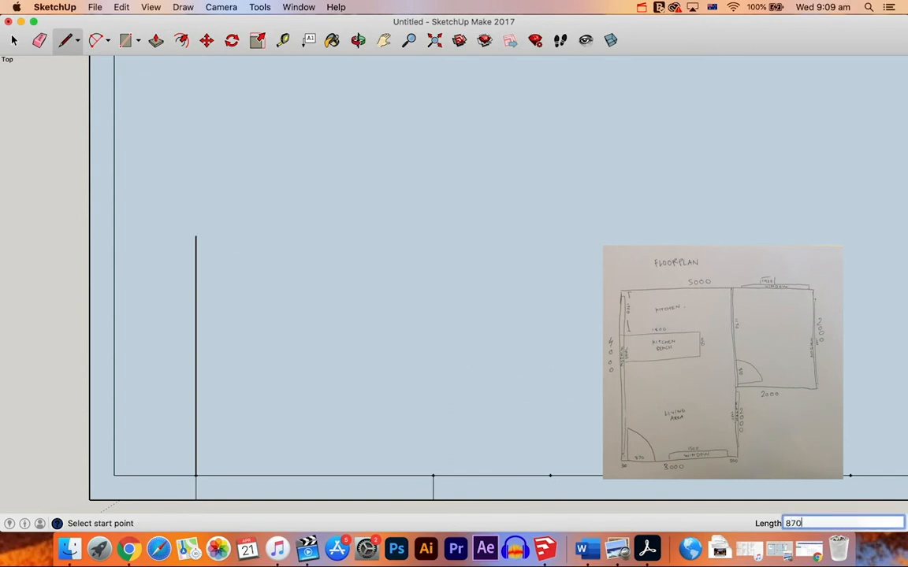
click(195, 238)
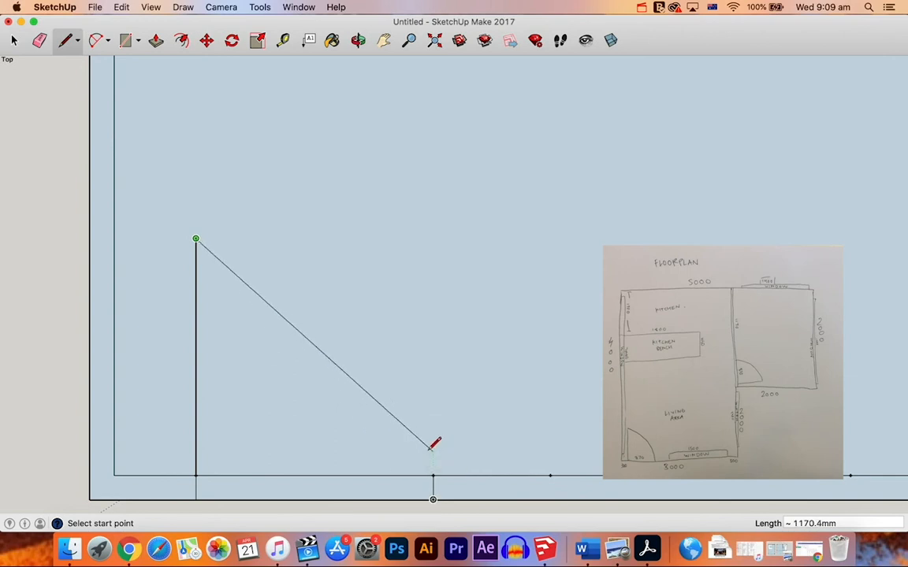
key(Escape)
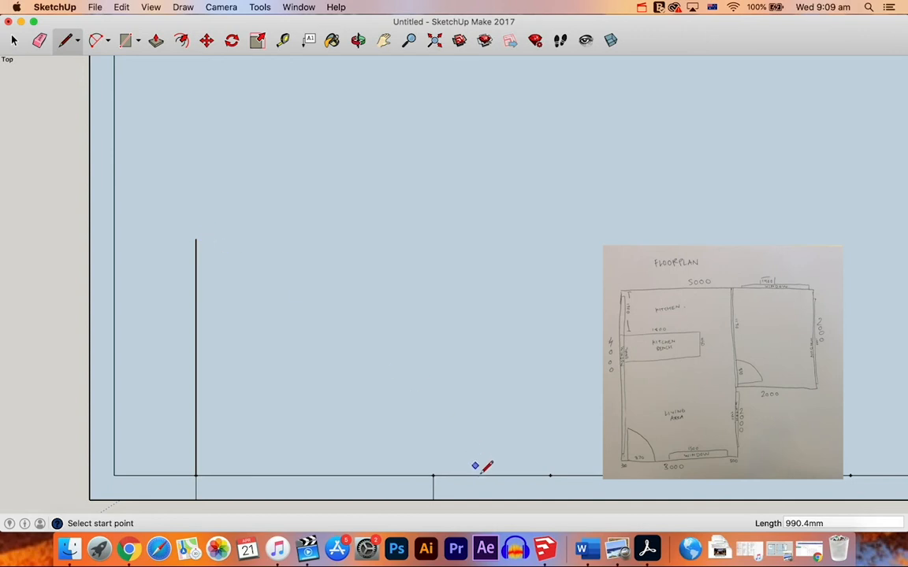
Draw the entry door's swing as a 2 Point Arc from the leaf's free end to the right guide point, with a bulge of about 192 mm
click(97, 40)
click(102, 41)
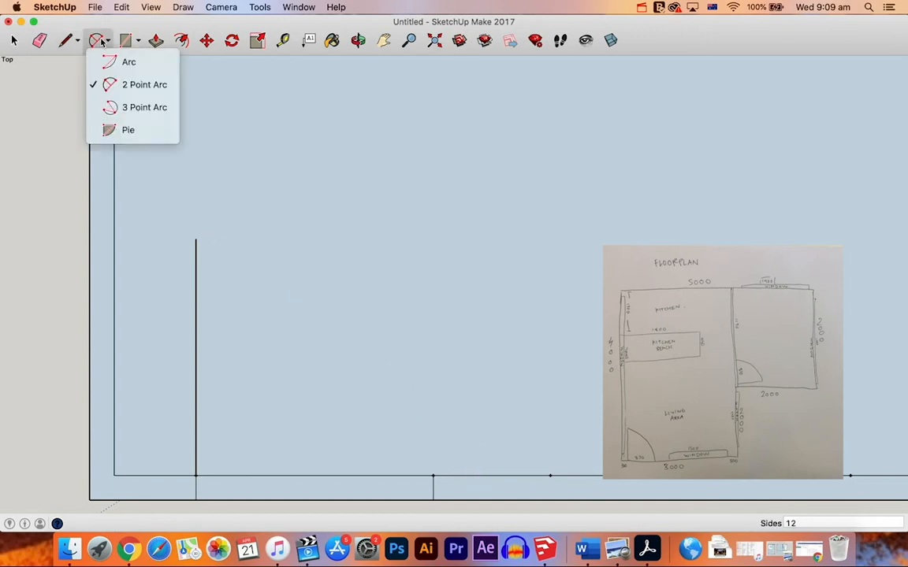
click(124, 84)
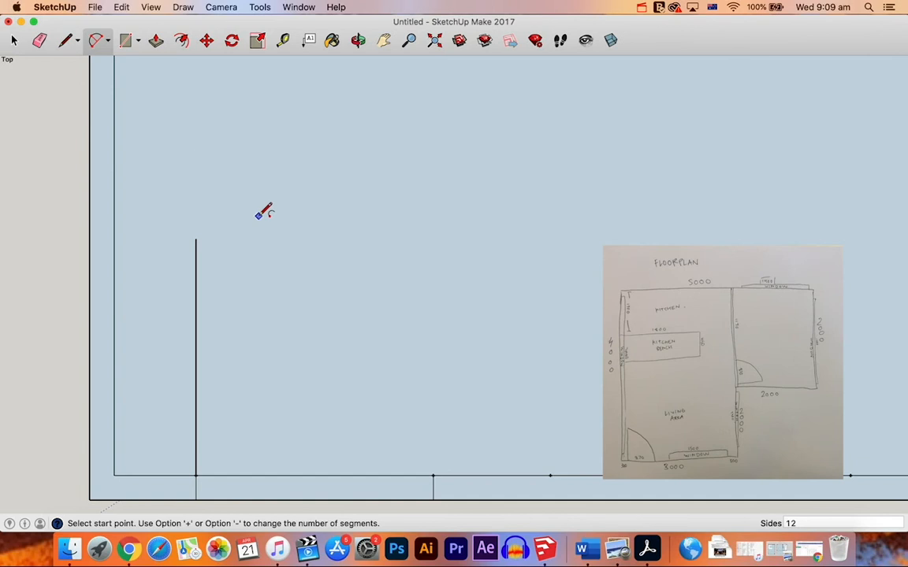
click(196, 238)
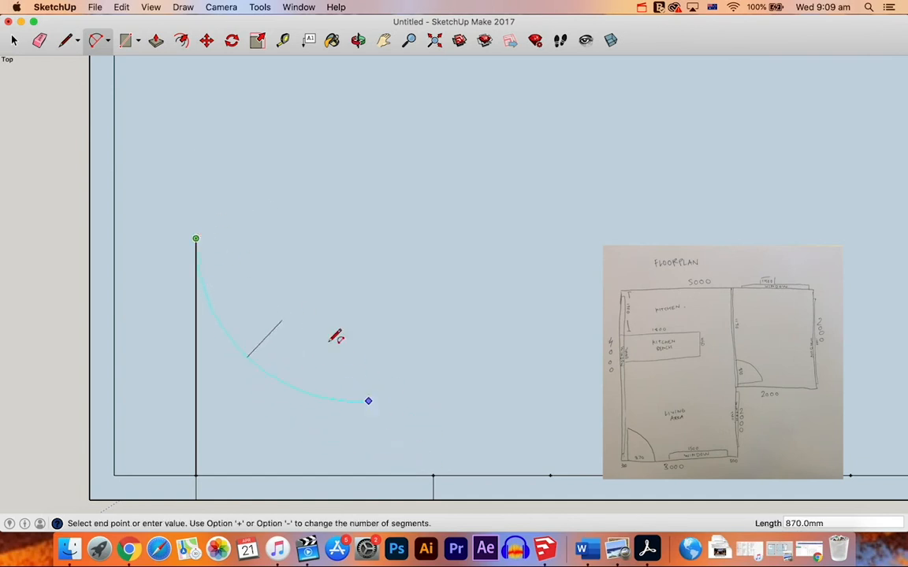
click(433, 474)
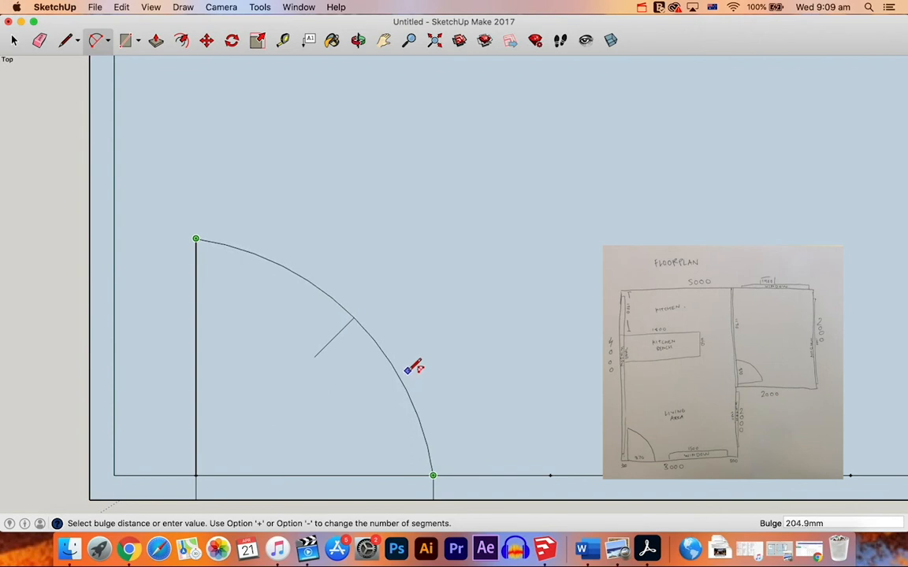
click(409, 377)
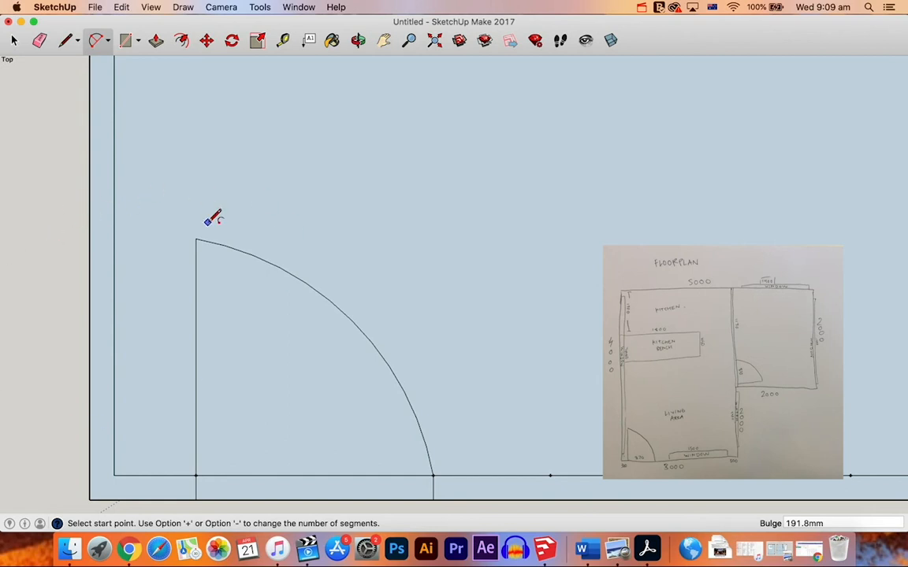
Draw short lines across the lower wall's thickness at both guide points of the window
scroll(328, 232, up, 3)
scroll(328, 232, down, 6)
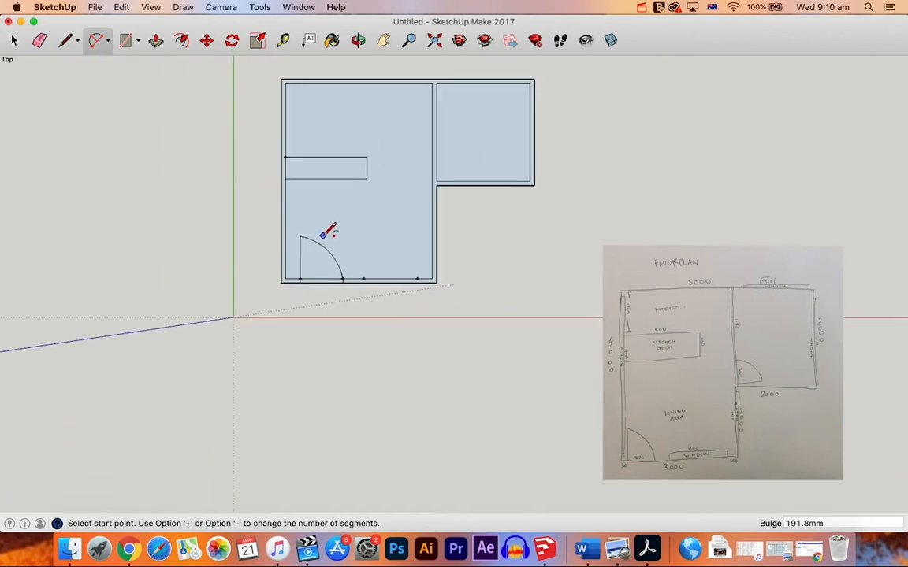
scroll(319, 236, up, 1)
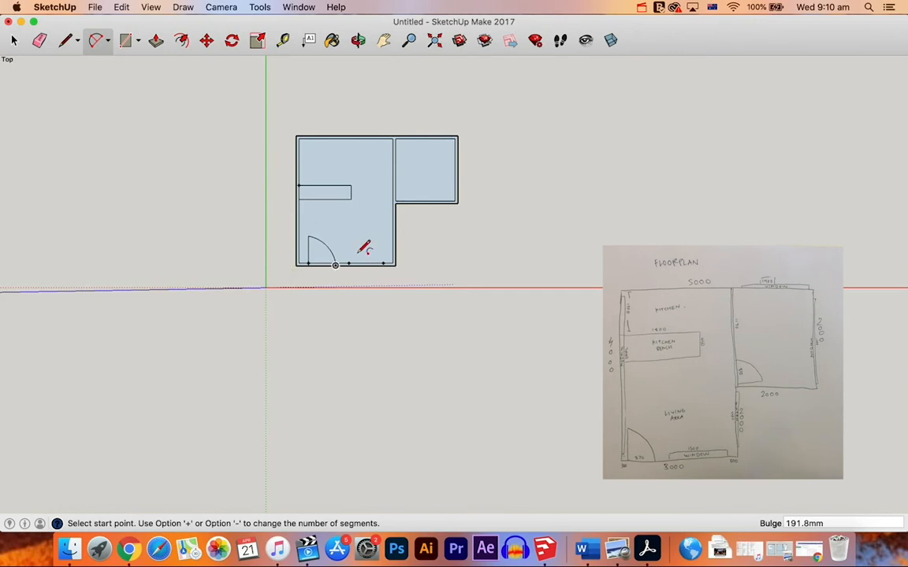
scroll(365, 243, up, 5)
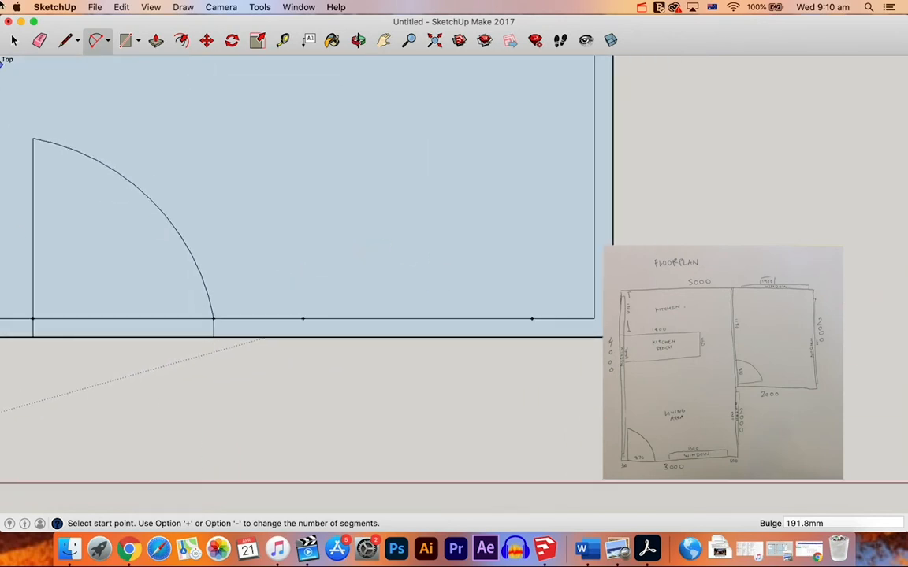
click(64, 41)
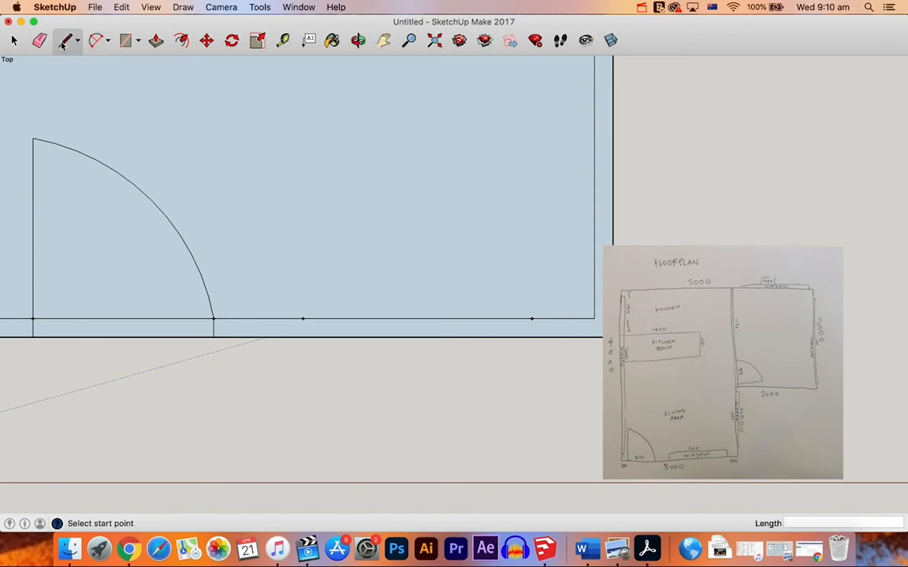
click(303, 318)
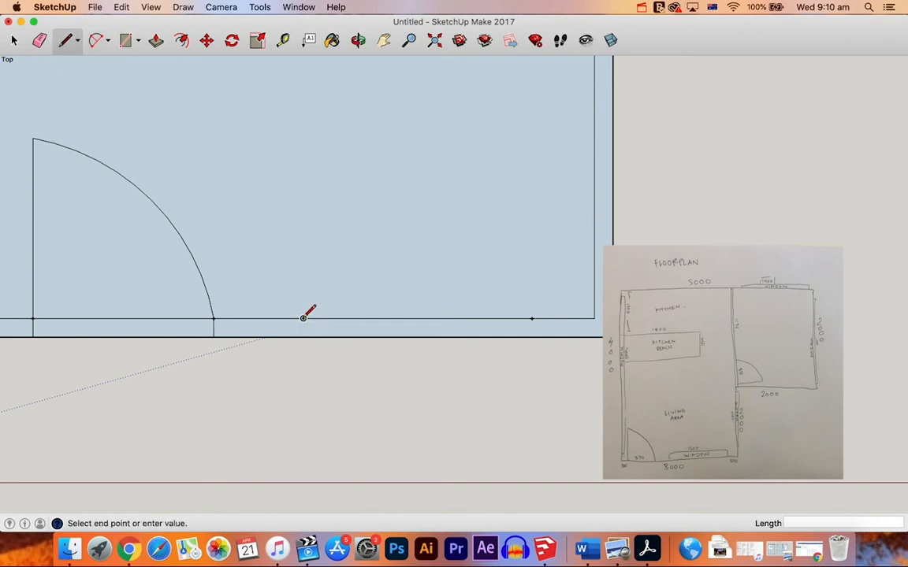
click(303, 337)
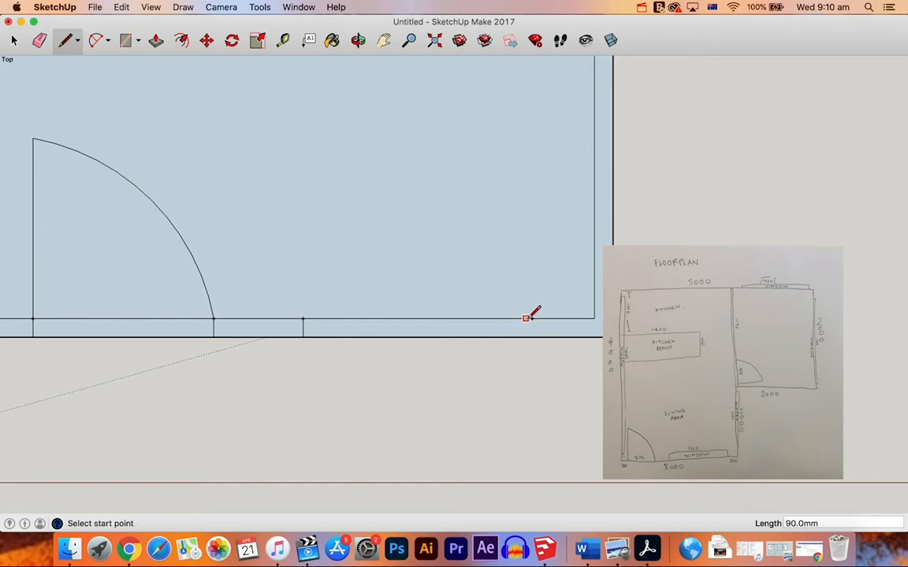
click(532, 319)
click(532, 337)
Draw three evenly spaced 1100 mm lines along the wall between the lower window's end lines
scroll(418, 319, up, 2)
scroll(418, 319, up, 3)
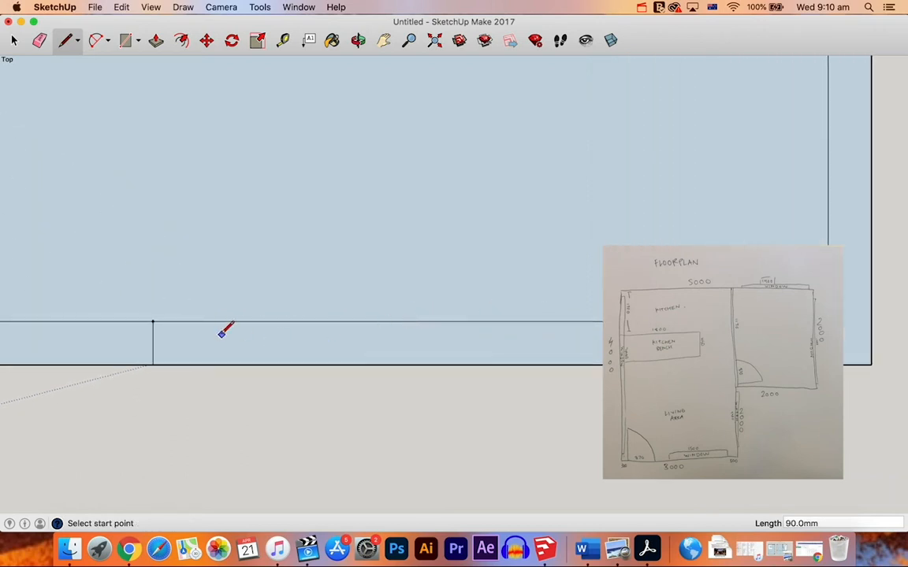
click(153, 342)
click(682, 343)
click(682, 332)
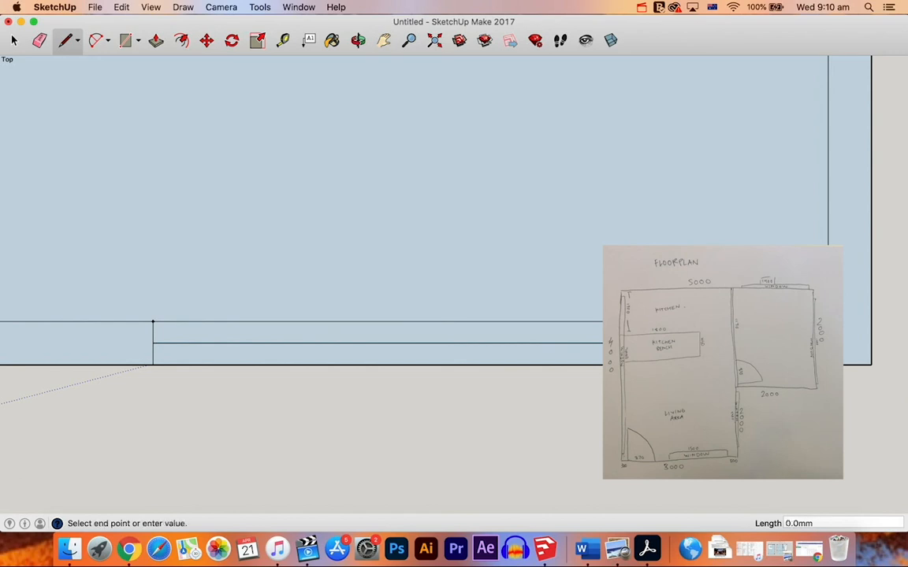
click(154, 331)
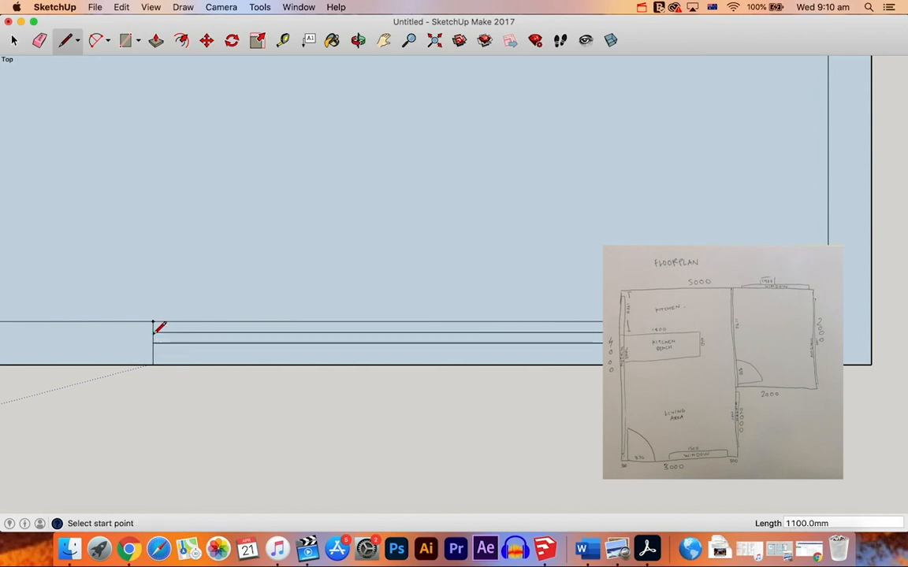
click(153, 353)
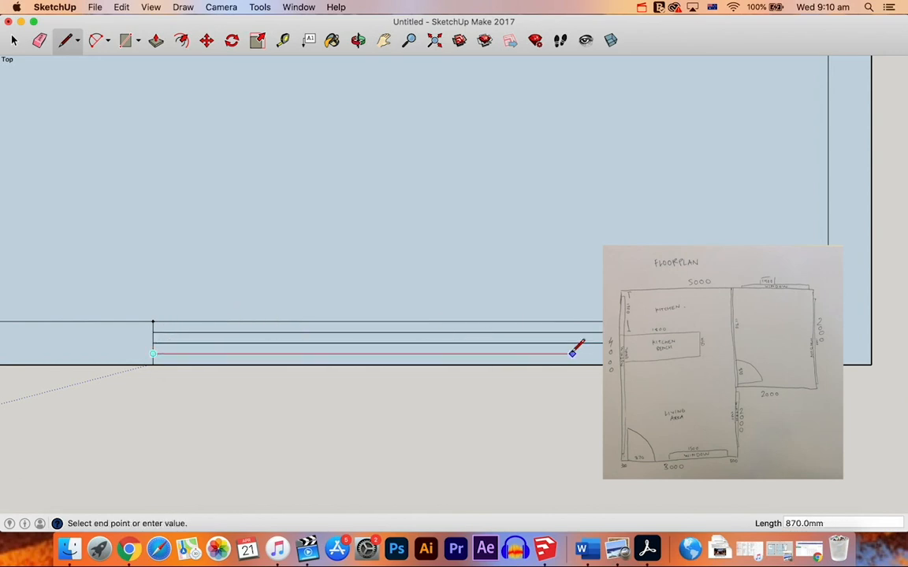
click(683, 354)
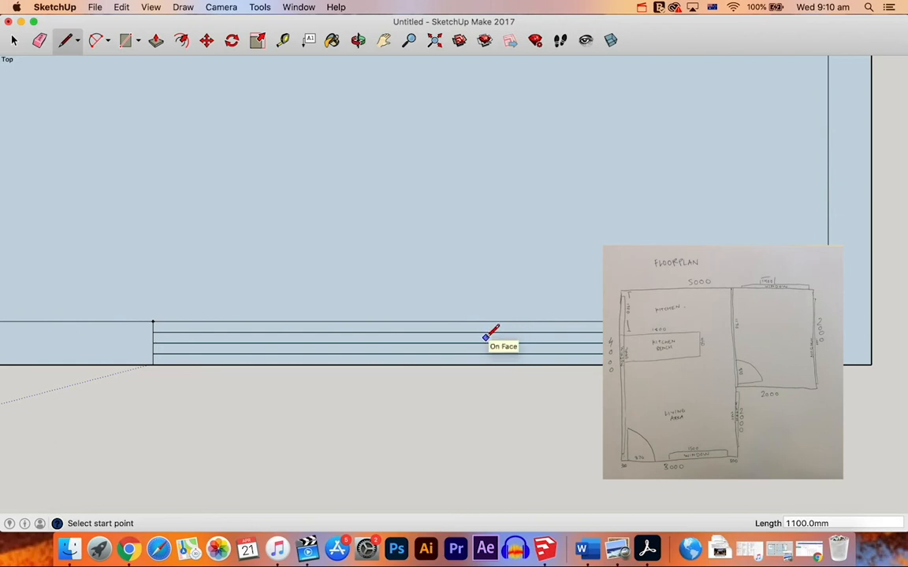
Place a guide point on the living area's right wall, 300 mm from the lower inner corner
scroll(507, 275, up, 5)
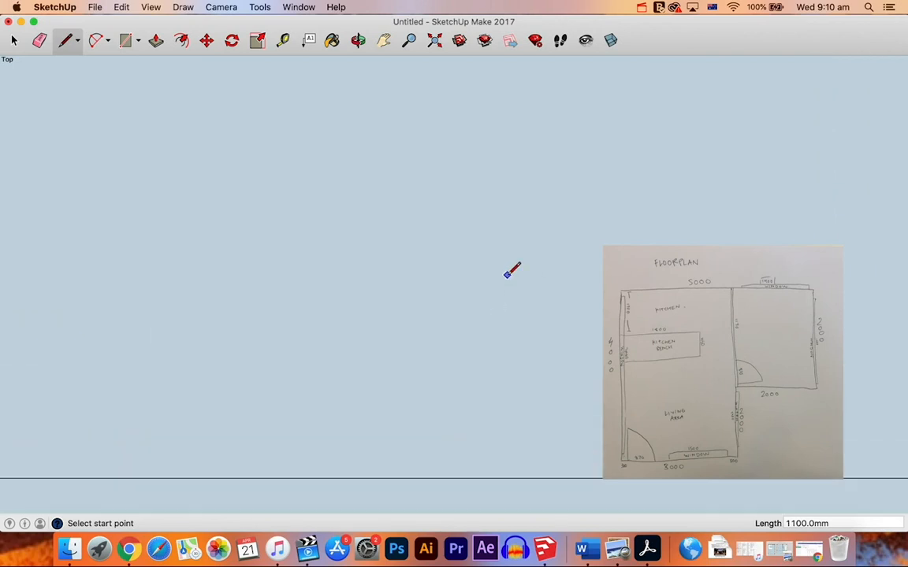
scroll(506, 275, down, 10)
scroll(507, 275, down, 3)
scroll(507, 275, up, 5)
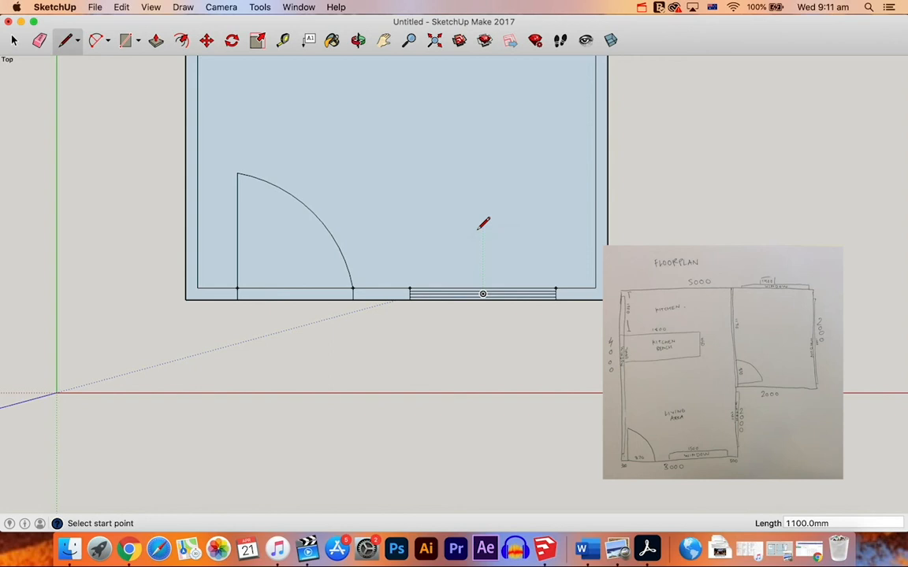
key(t)
click(595, 288)
text(300)
key(Return)
Draw the end lines and parallel pane lines of the window in the living area's right wall
key(l)
click(602, 306)
scroll(611, 78, up, 5)
click(611, 77)
scroll(598, 385, down, 4)
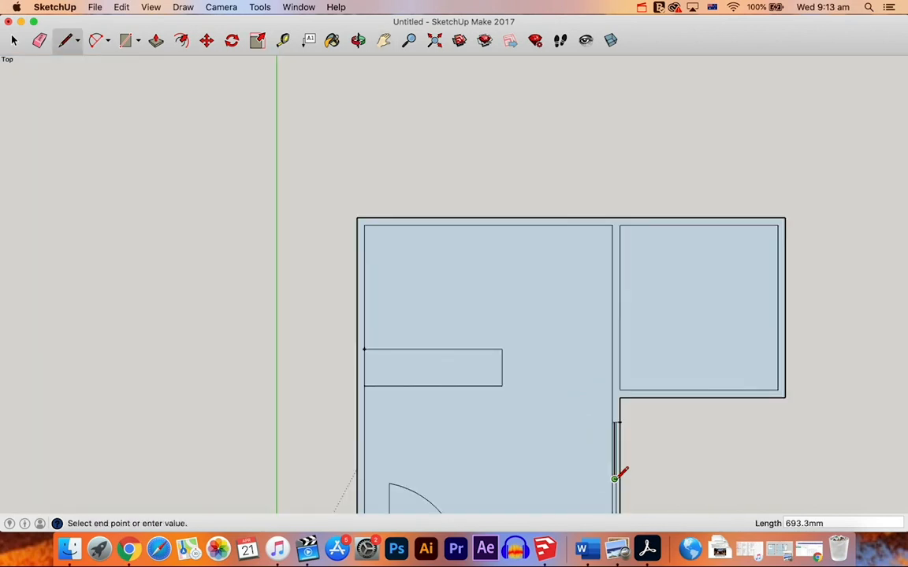
scroll(615, 479, up, 5)
click(615, 480)
click(384, 40)
drag(591, 415, 511, 269)
scroll(511, 269, down, 4)
Mark out and draw the windows in the upper and right outer walls of the small room
click(282, 40)
click(66, 40)
click(427, 498)
click(384, 40)
click(65, 40)
Place a guide point on the left wall, 300 mm from its inner corner
click(384, 40)
click(282, 40)
click(454, 152)
text(300)
key(Return)
Draw the end lines and parallel pane lines of the long opening in the left wall
click(65, 40)
click(384, 40)
click(66, 40)
click(475, 150)
scroll(475, 150, up, 5)
click(383, 40)
click(66, 41)
click(413, 59)
click(384, 40)
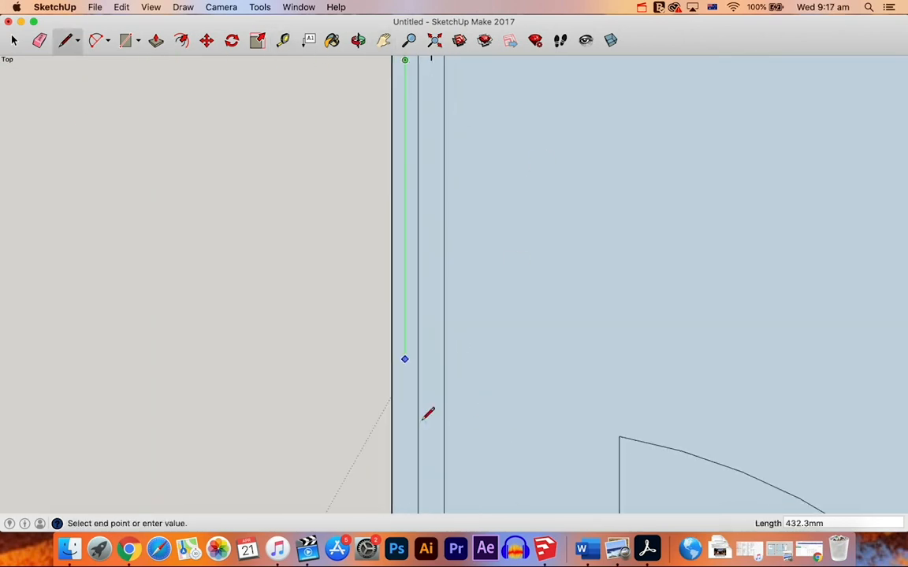
click(66, 40)
scroll(441, 237, down, 5)
Mark out and draw the small room's door in the partition, with its leaf and swing into the room
click(283, 41)
click(66, 40)
scroll(441, 197, down, 6)
scroll(407, 149, up, 4)
Delete all guides from the floor plan
click(384, 40)
drag(406, 174, 432, 291)
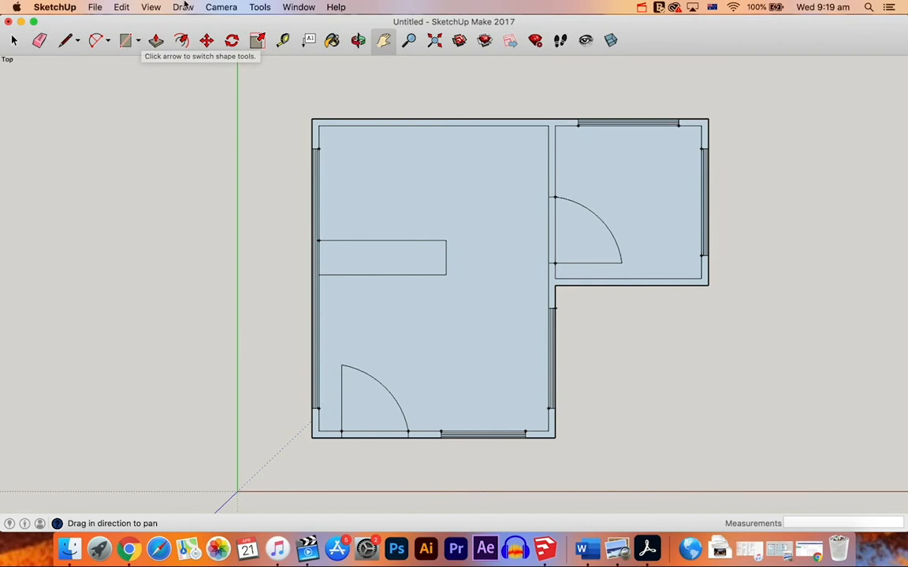
click(122, 8)
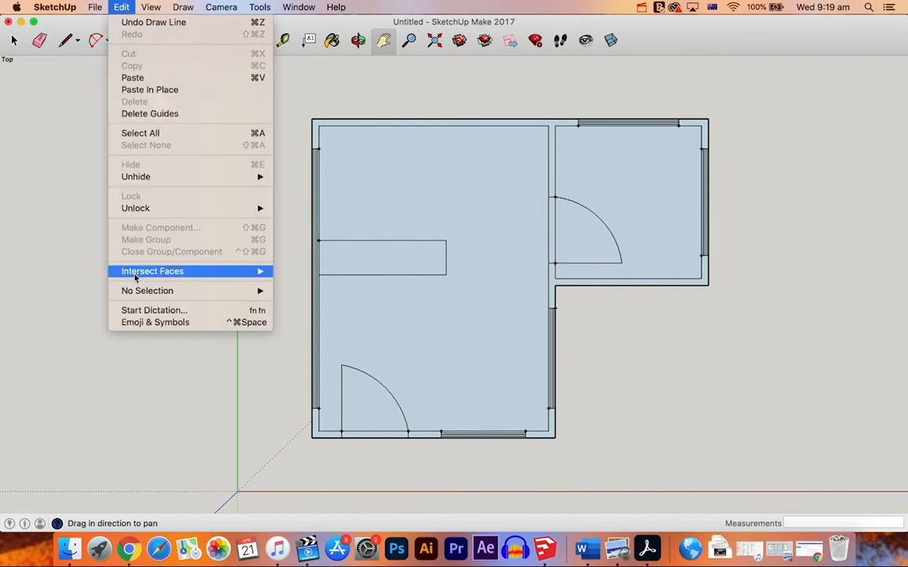
click(166, 115)
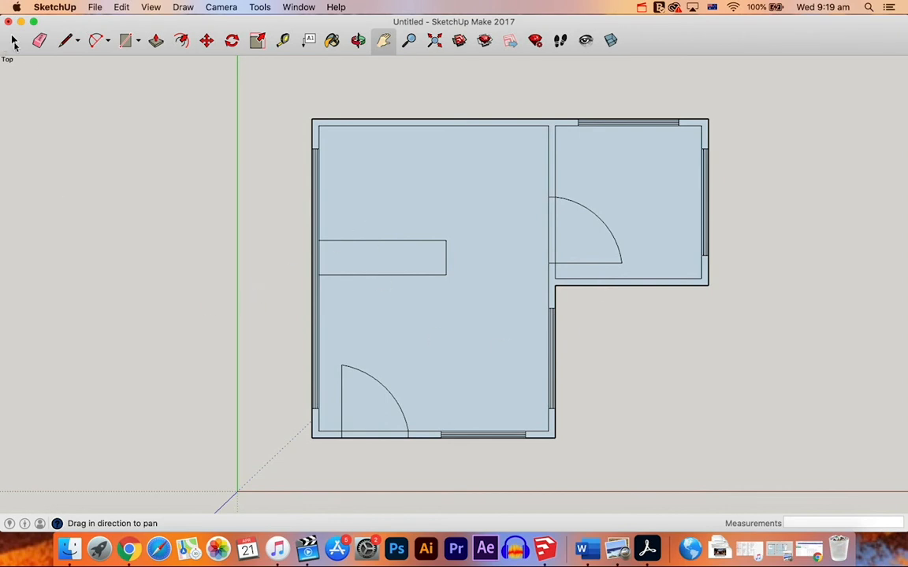
Delete the inner wall line that crosses the entry door's opening
click(13, 40)
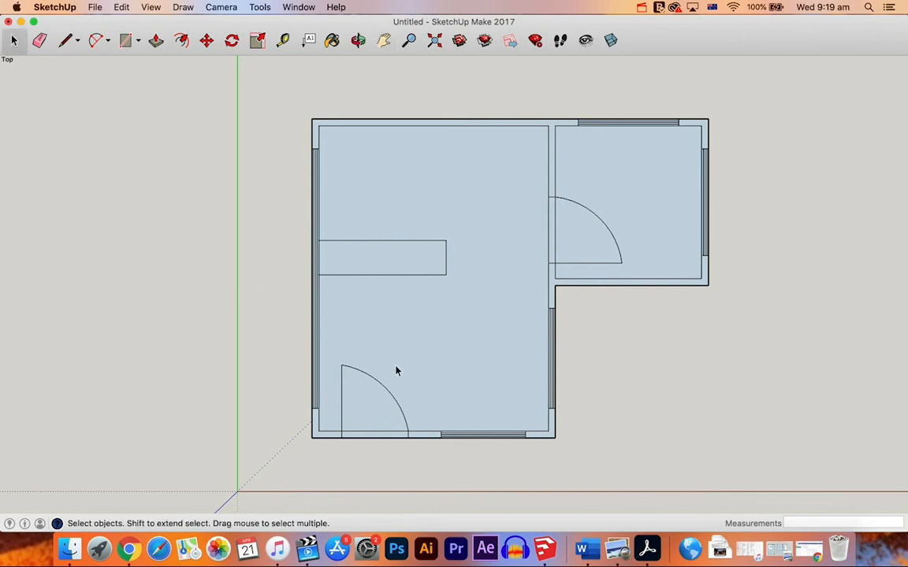
scroll(393, 409, up, 5)
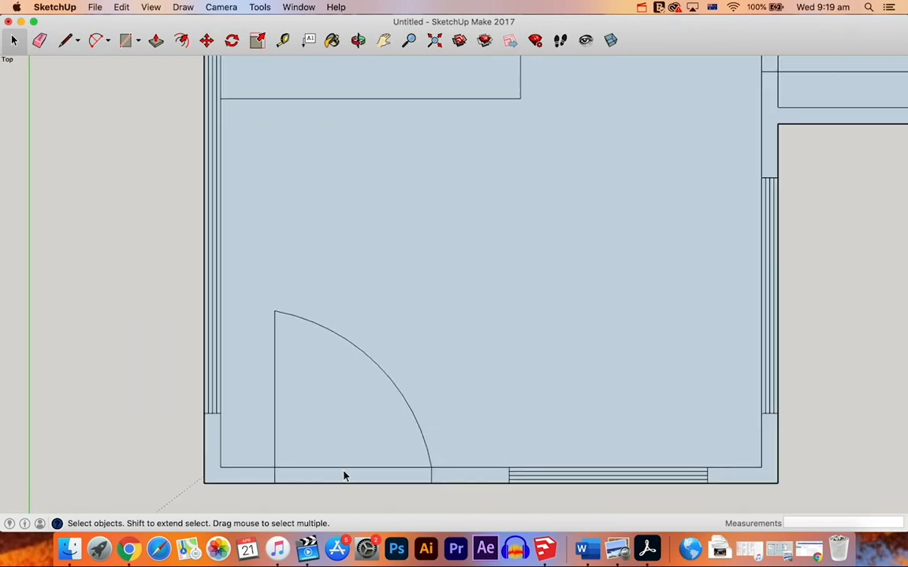
click(344, 470)
key(Delete)
Delete the partition line that crosses the small room's door opening
click(384, 41)
drag(719, 210, 515, 472)
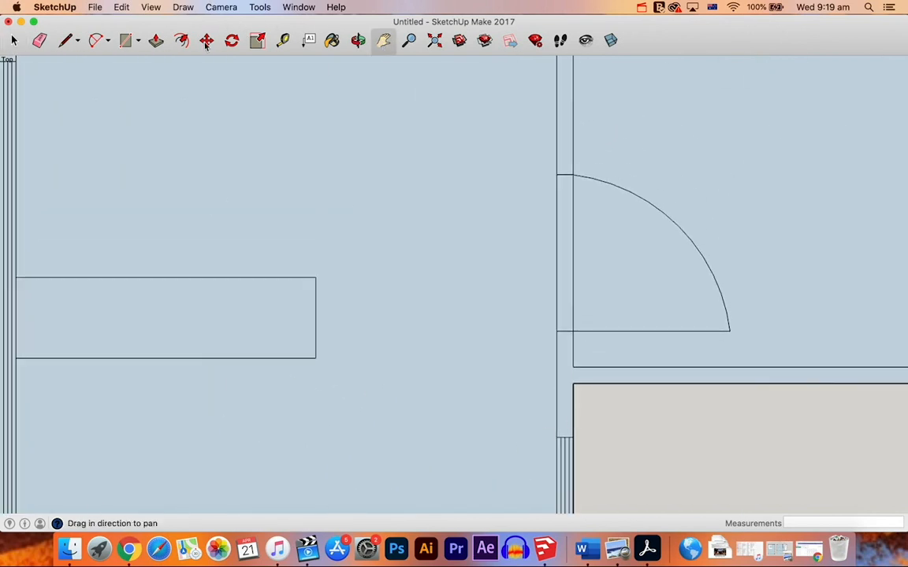
click(13, 41)
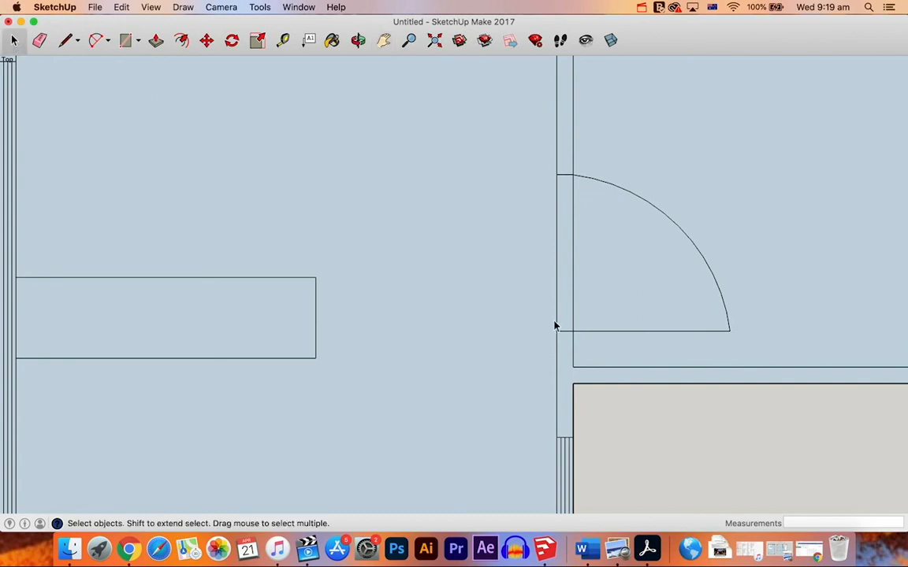
click(574, 256)
key(Delete)
Paint every outer wall and partition segment black with the Licorice color, leaving the windows and door openings unpainted
click(383, 39)
scroll(294, 231, down, 5)
scroll(294, 231, up, 4)
drag(221, 137, 290, 206)
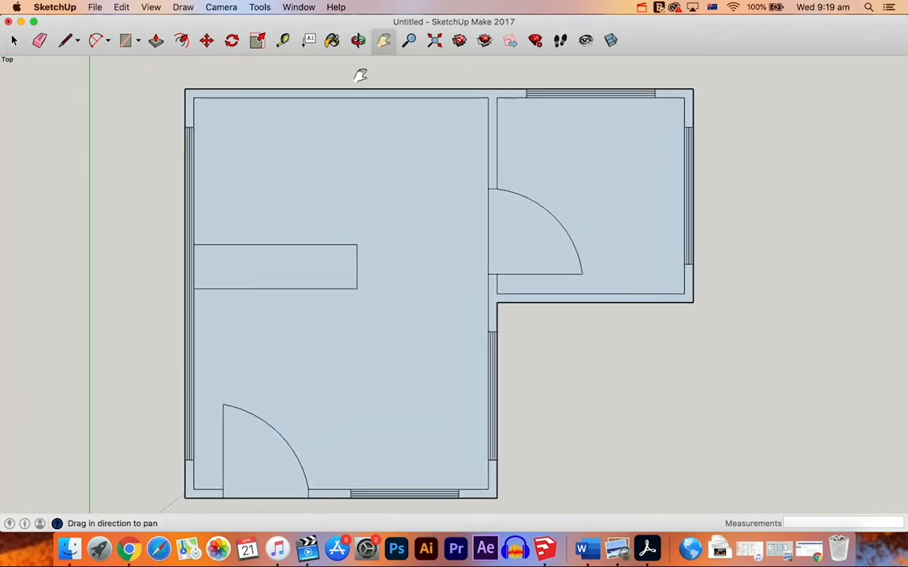
key(b)
click(6, 342)
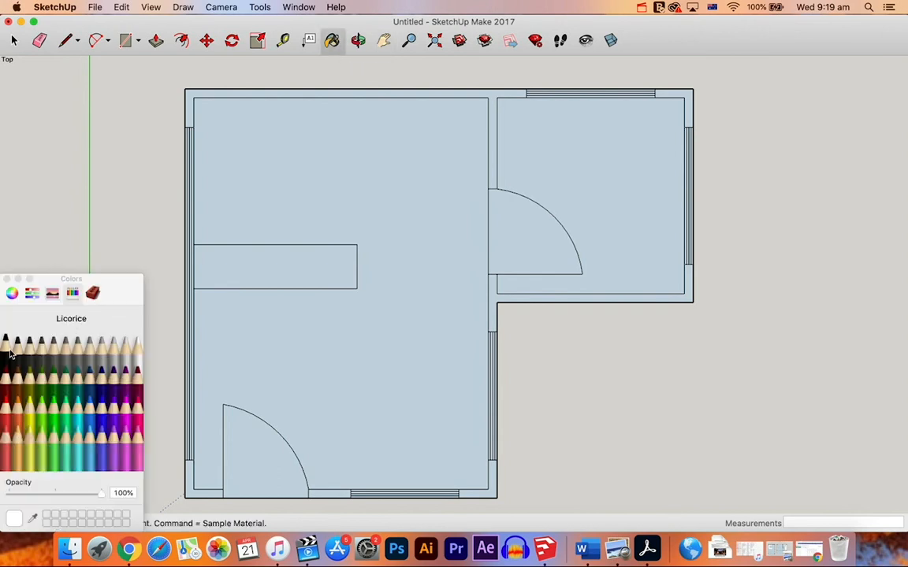
click(194, 100)
click(685, 90)
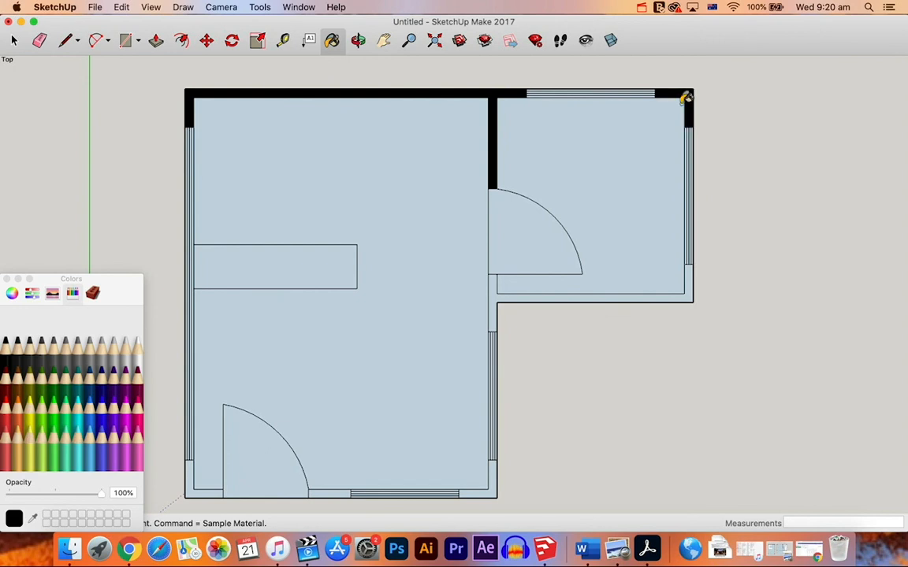
click(602, 293)
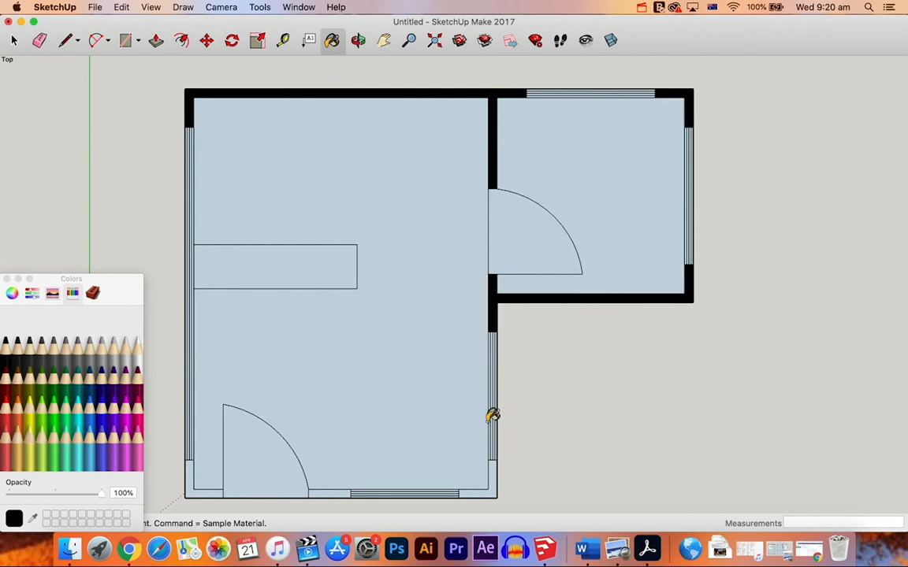
click(495, 473)
click(329, 494)
click(192, 473)
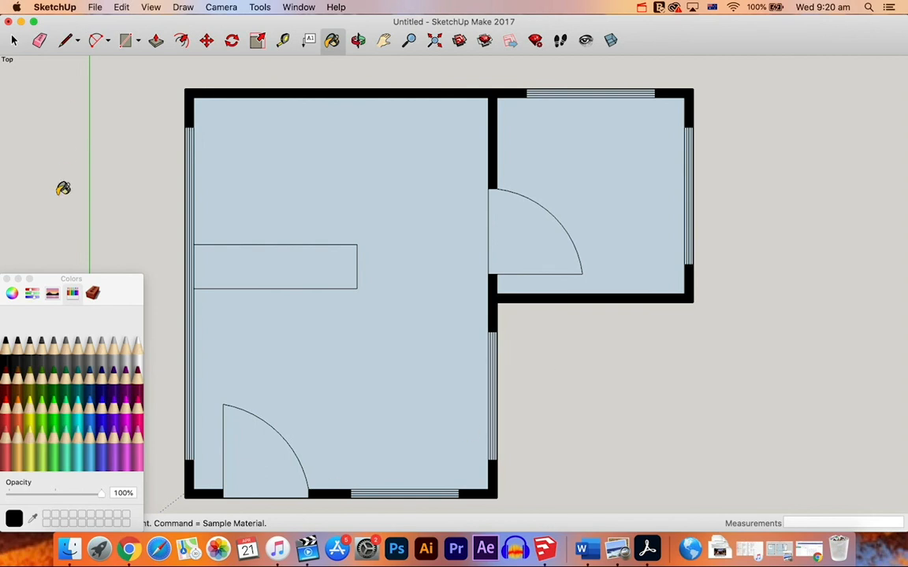
Paint the kitchen bench white and close the color picker
click(138, 347)
click(275, 272)
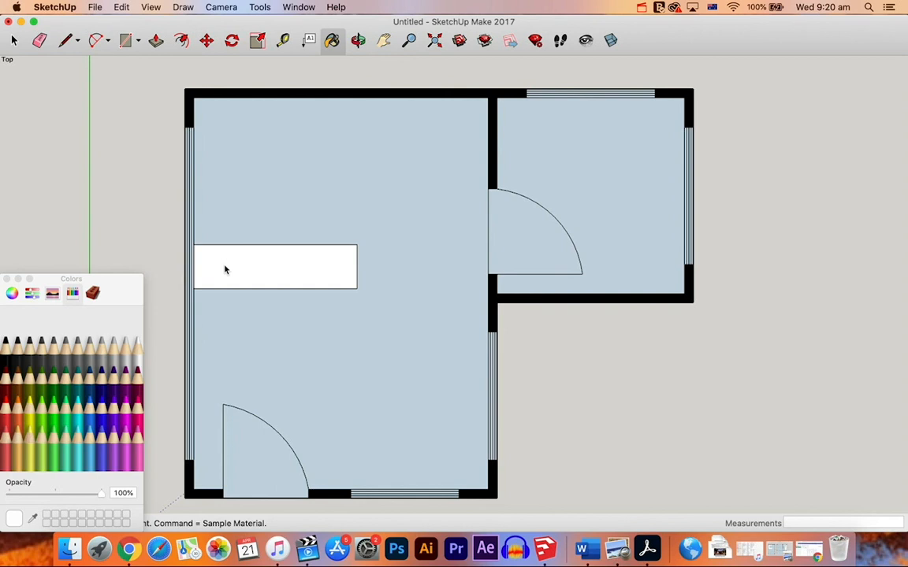
click(6, 280)
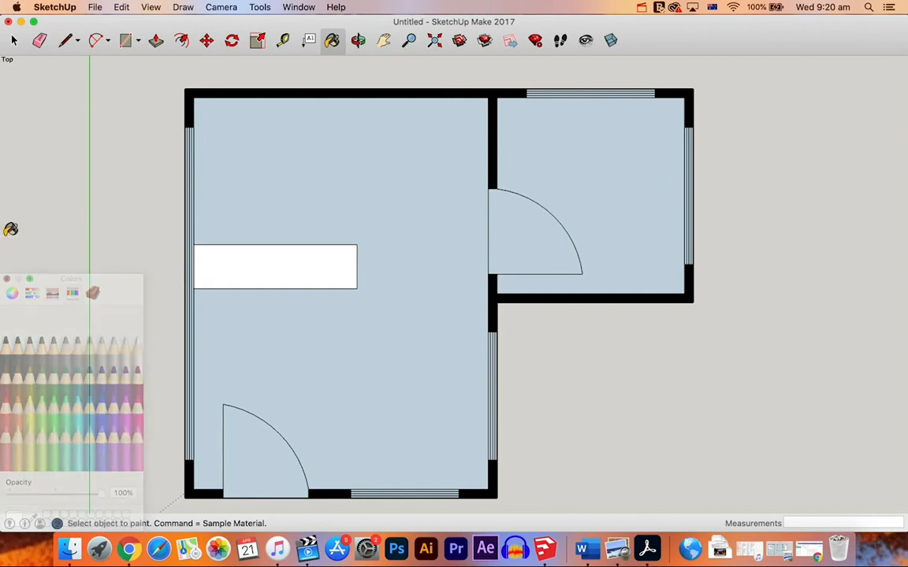
click(15, 39)
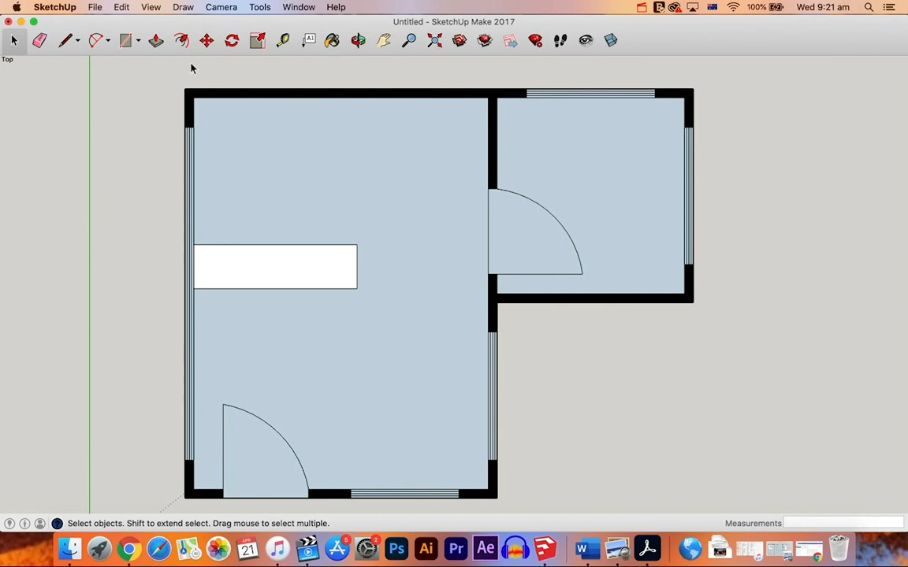
Start the Dimensions tool for annotating the floor plan
click(260, 7)
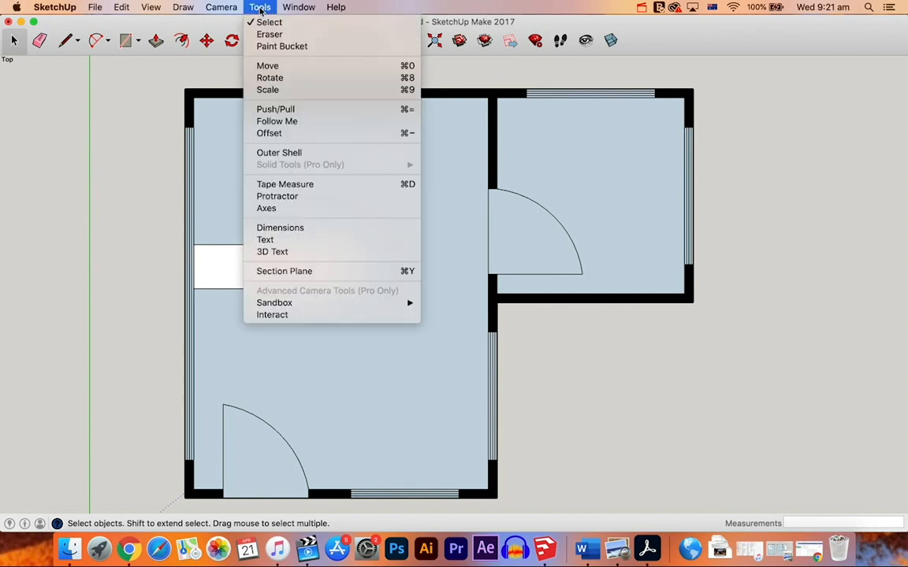
click(284, 228)
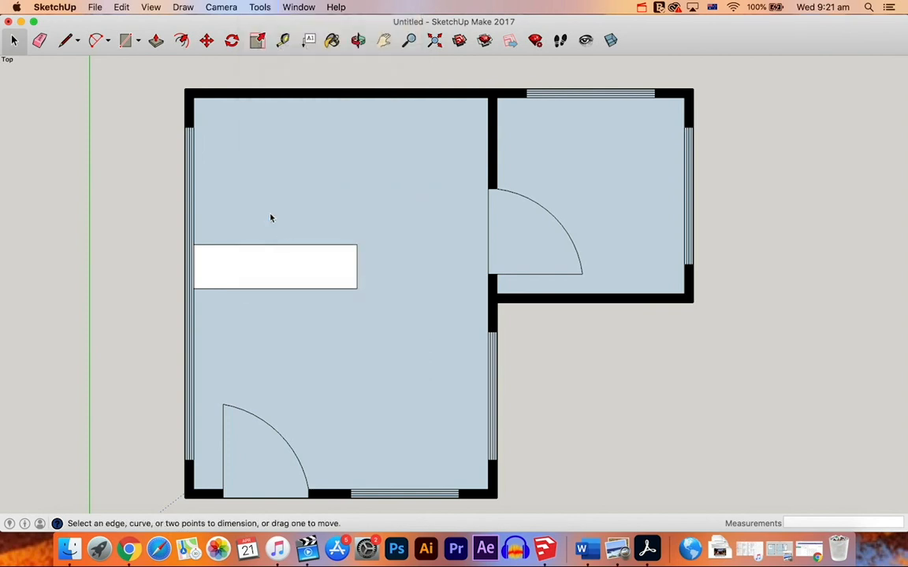
click(184, 90)
click(693, 89)
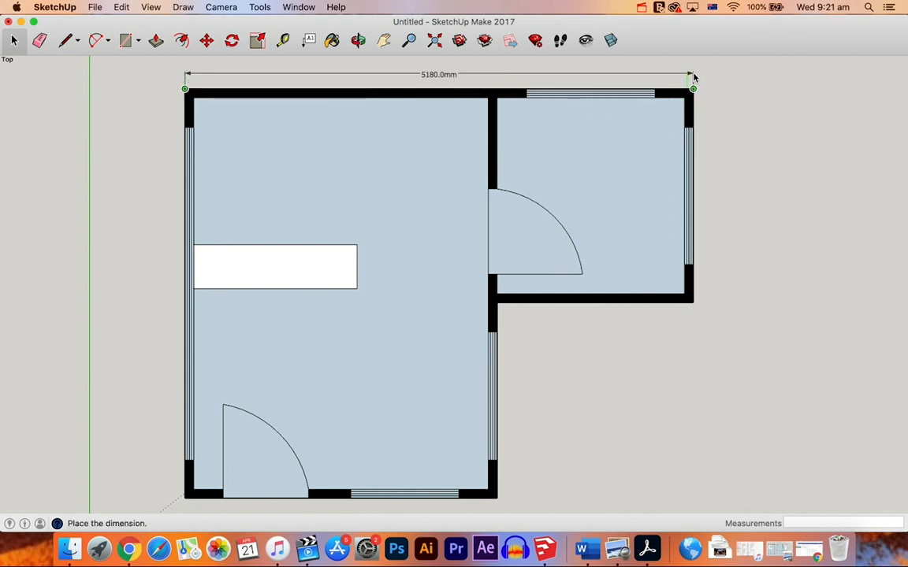
key(Escape)
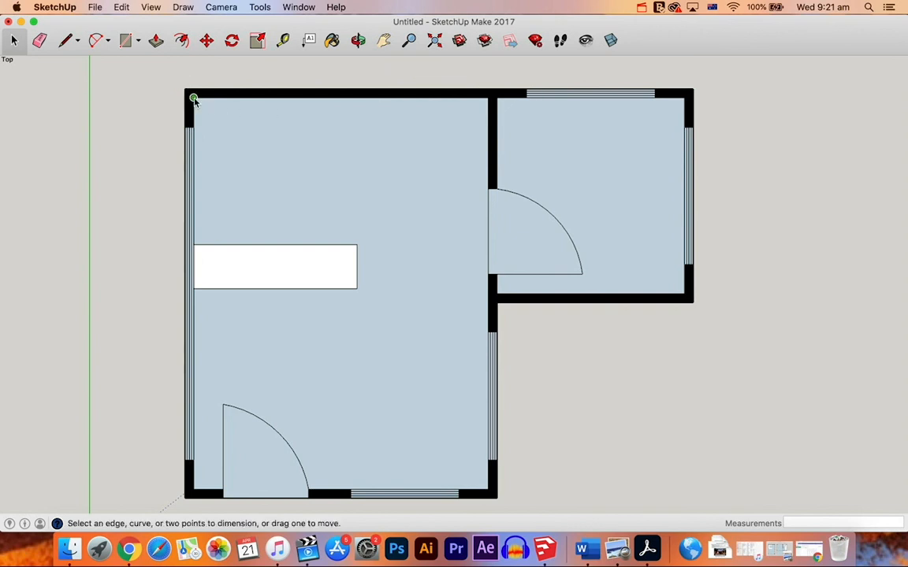
Dimension the overall inner width above the plan and the small room's inner height outside its far window wall
click(193, 99)
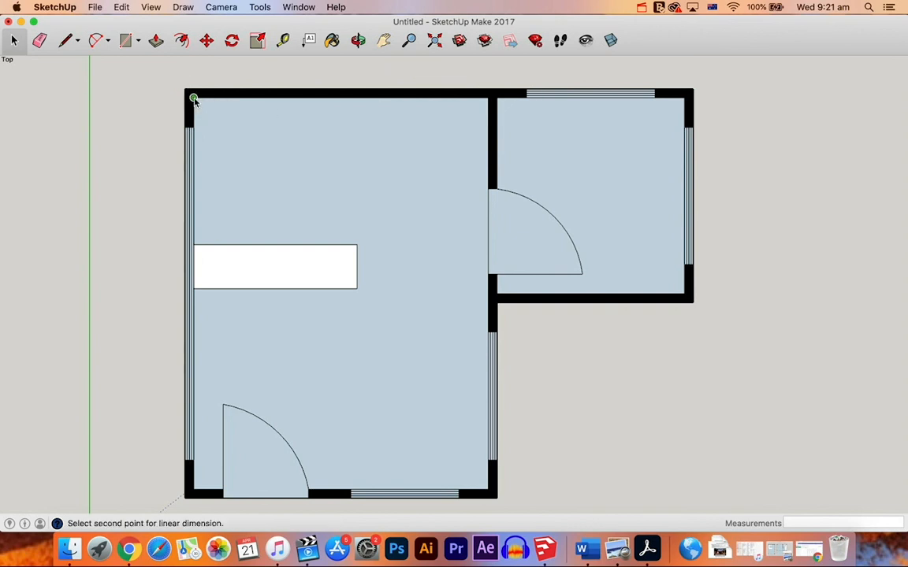
click(685, 99)
click(686, 77)
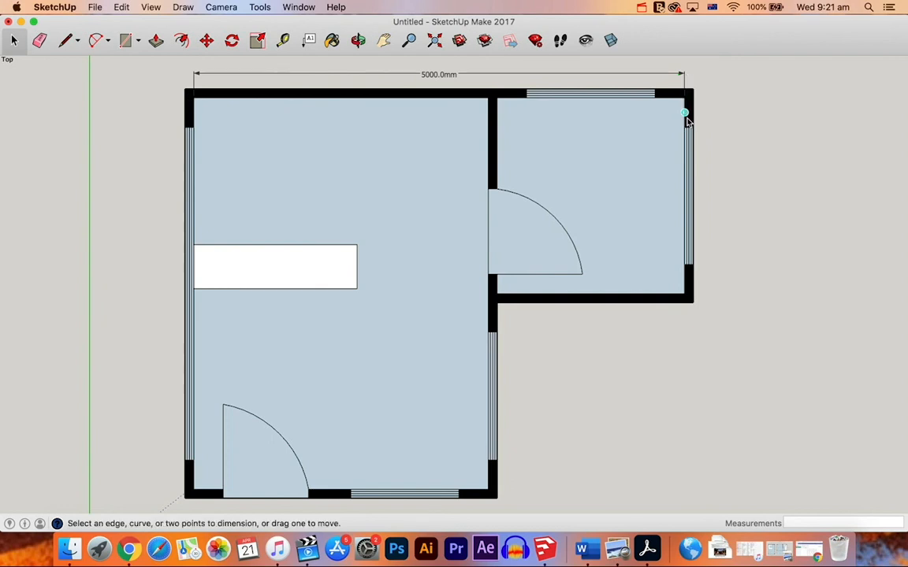
click(685, 97)
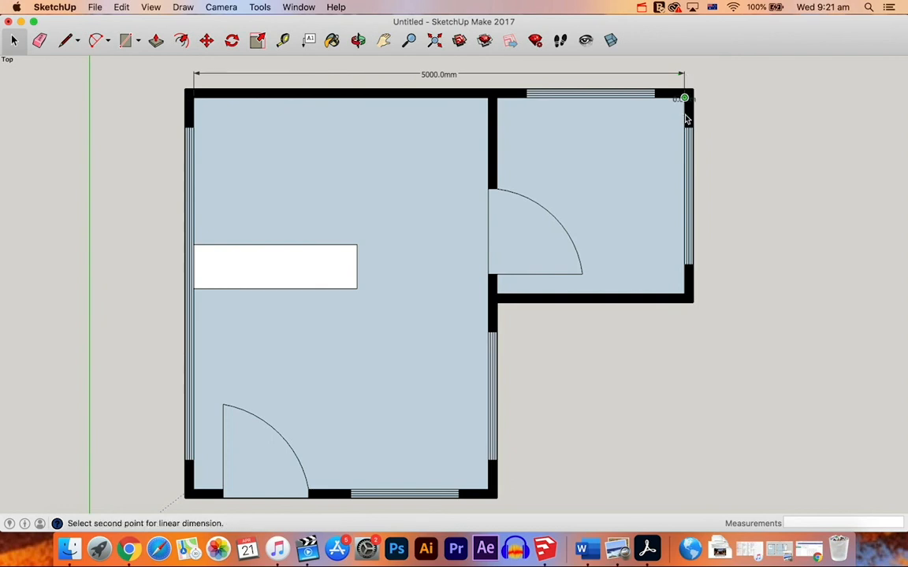
click(685, 295)
click(710, 293)
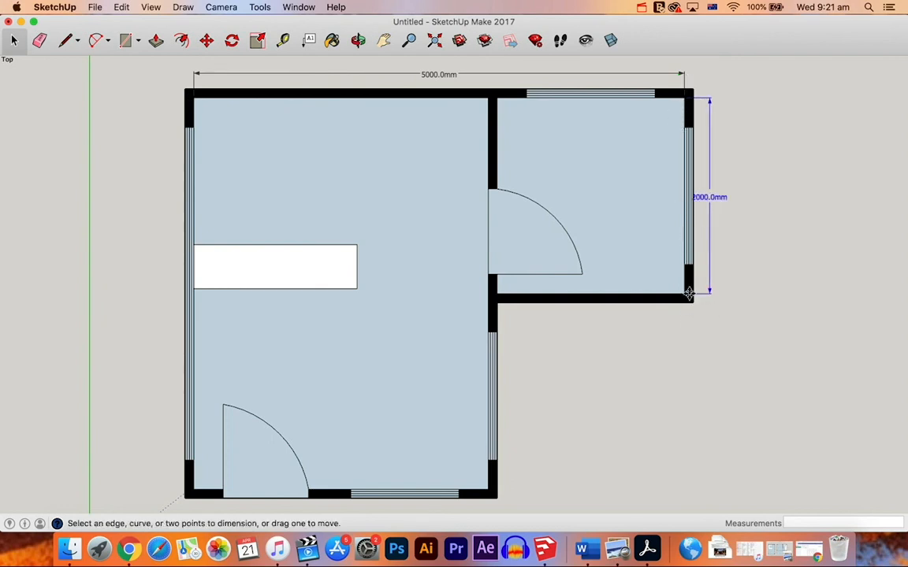
click(685, 295)
click(497, 295)
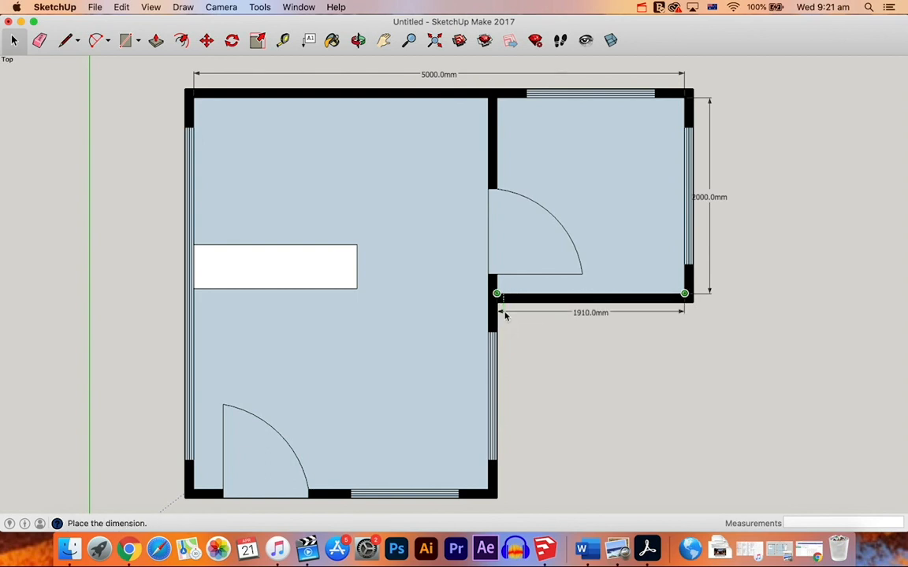
key(Escape)
Dimension the small room's inner width below its lower wall and the main room's outer wall from the small room down to the corner
click(684, 295)
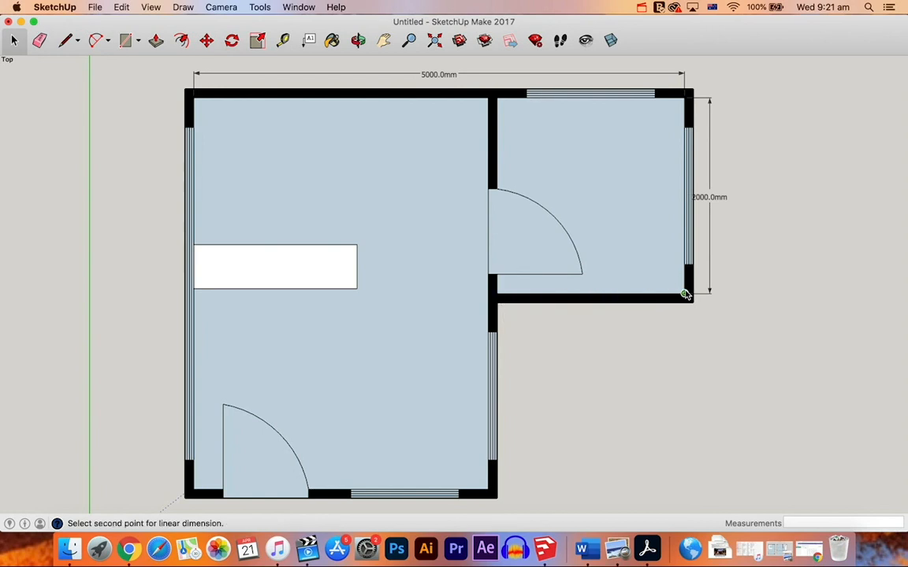
click(497, 295)
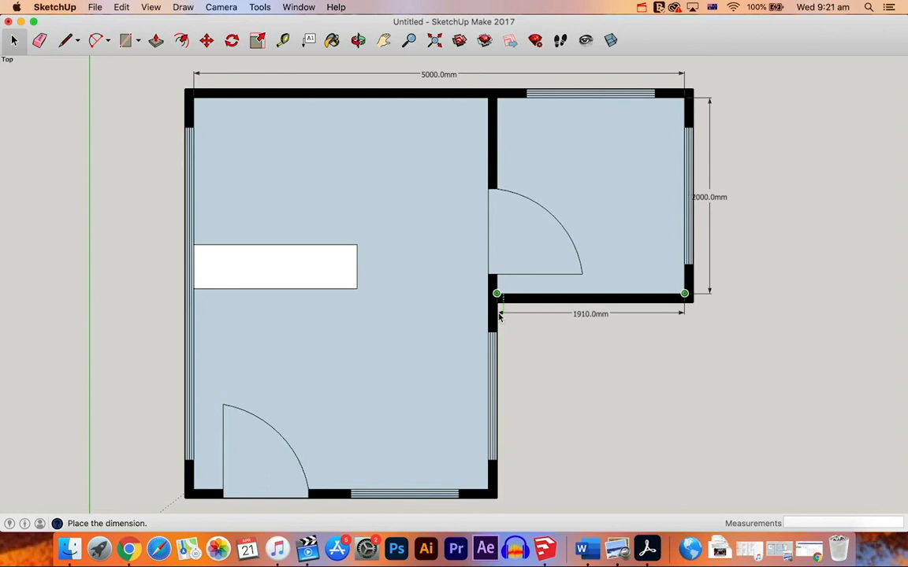
click(498, 313)
click(497, 302)
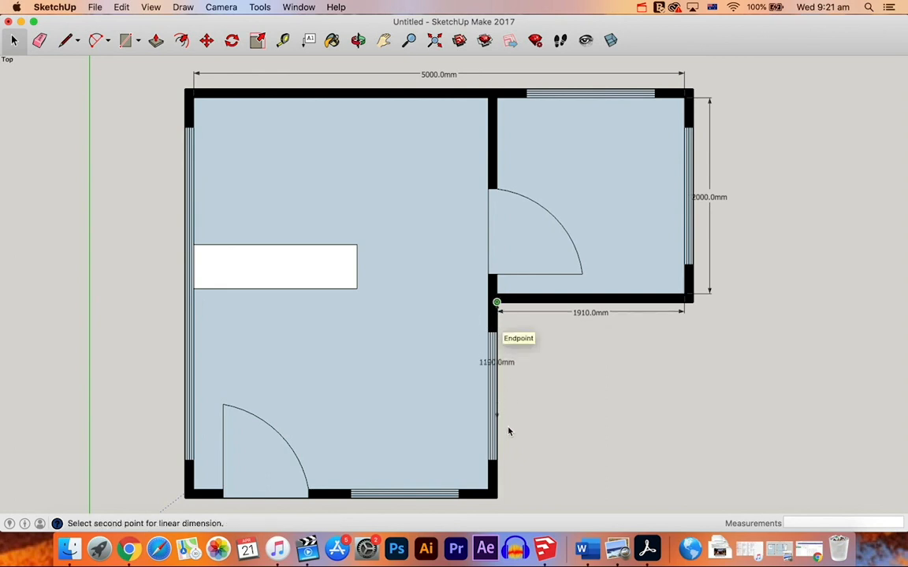
click(497, 498)
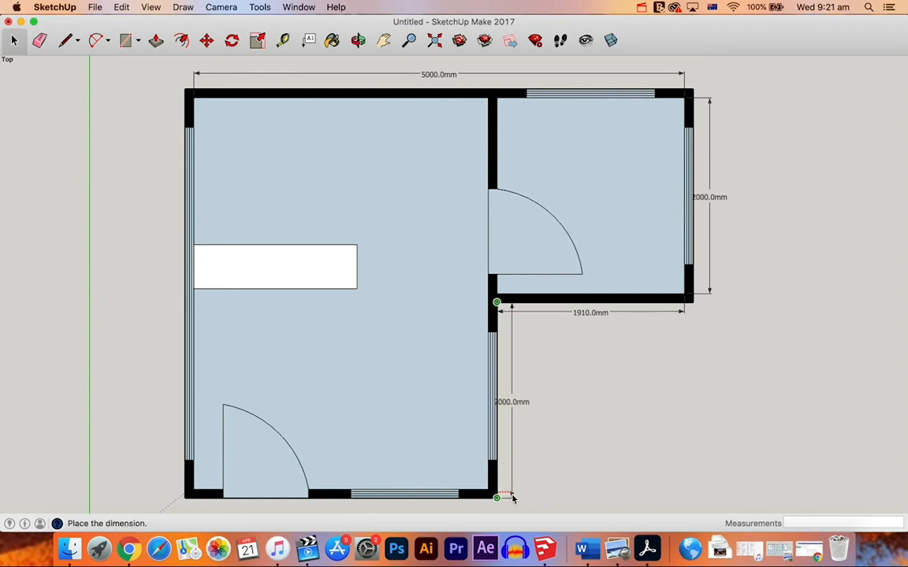
click(513, 497)
Dimension the main room's lower wall, starting from the inner corner beside the window
click(488, 490)
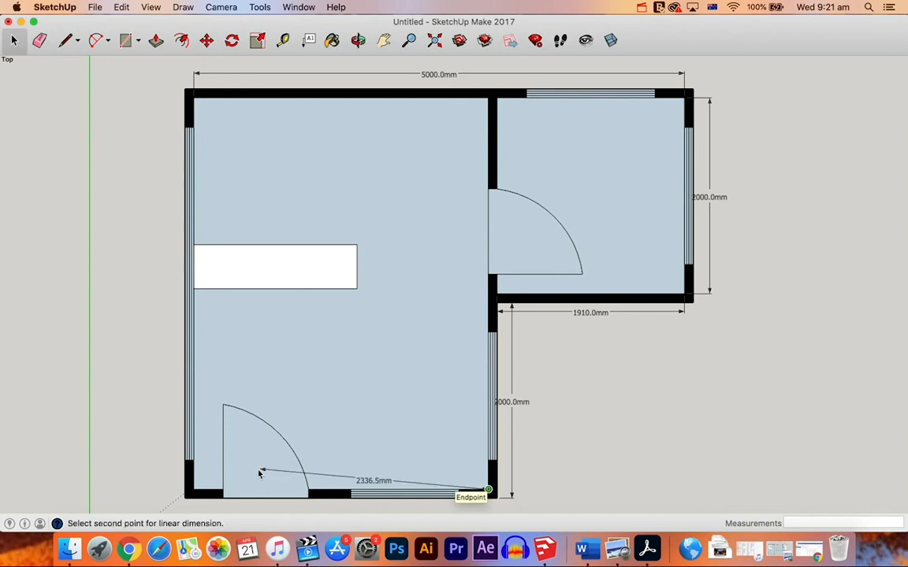